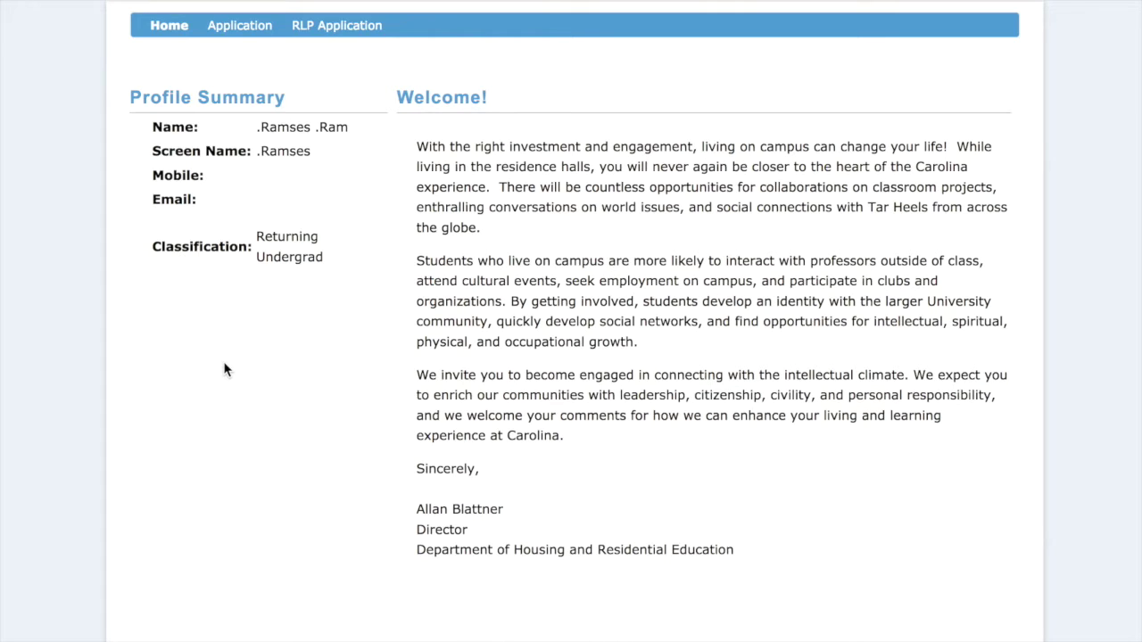
Step: Choose the Academic Year 2017-2018 term, save it, and continue past the Welcome step
left_click(237, 26)
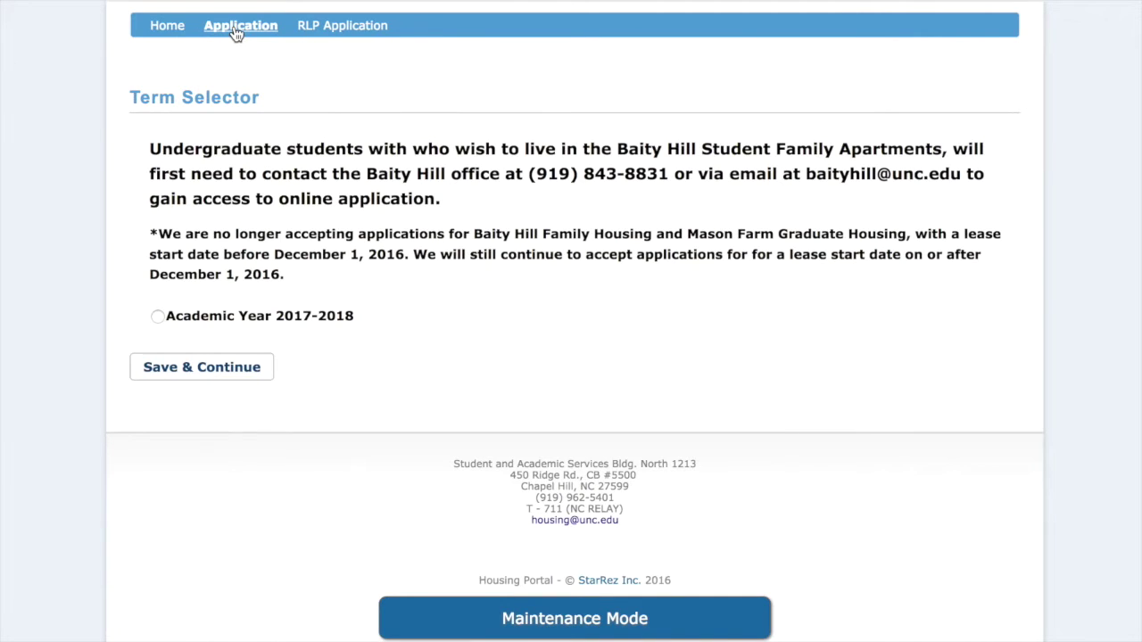
left_click(157, 317)
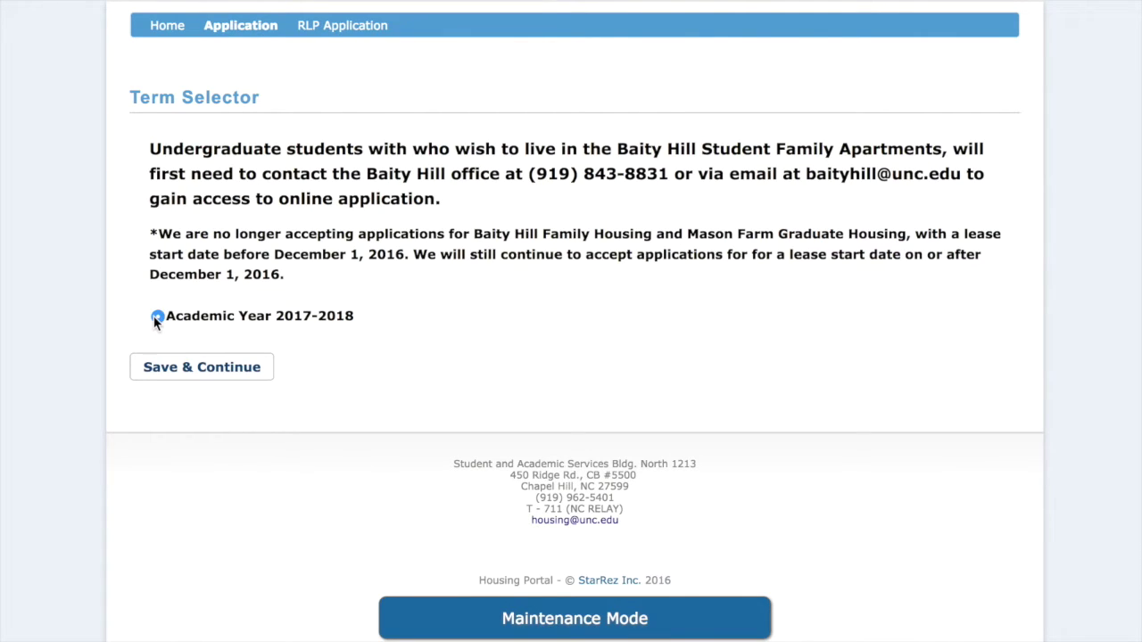
left_click(200, 375)
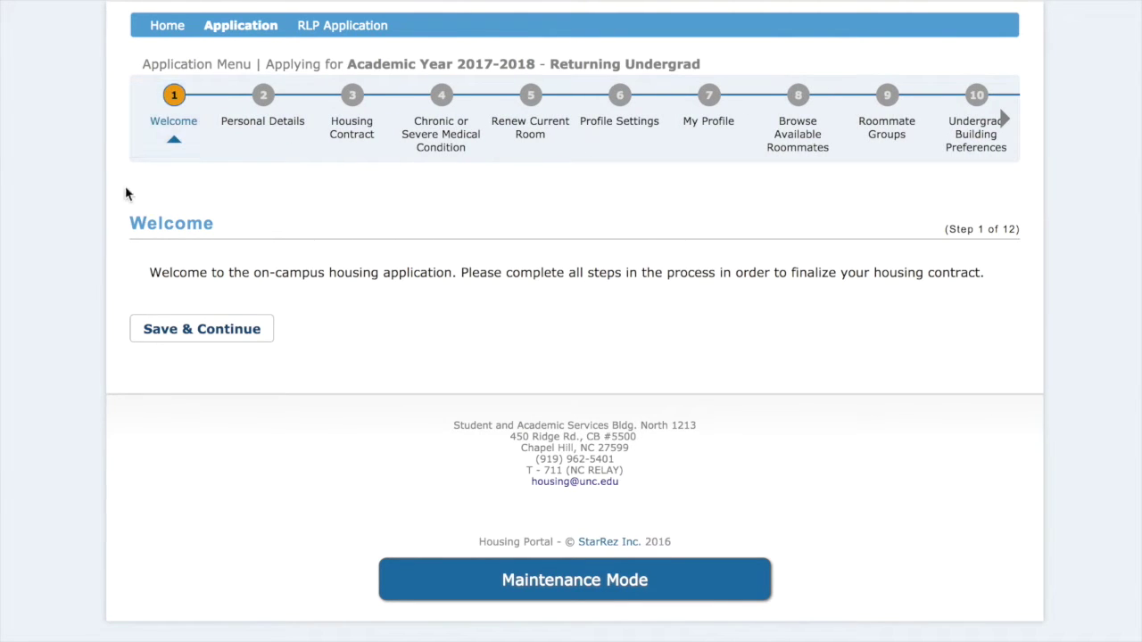
left_click(204, 335)
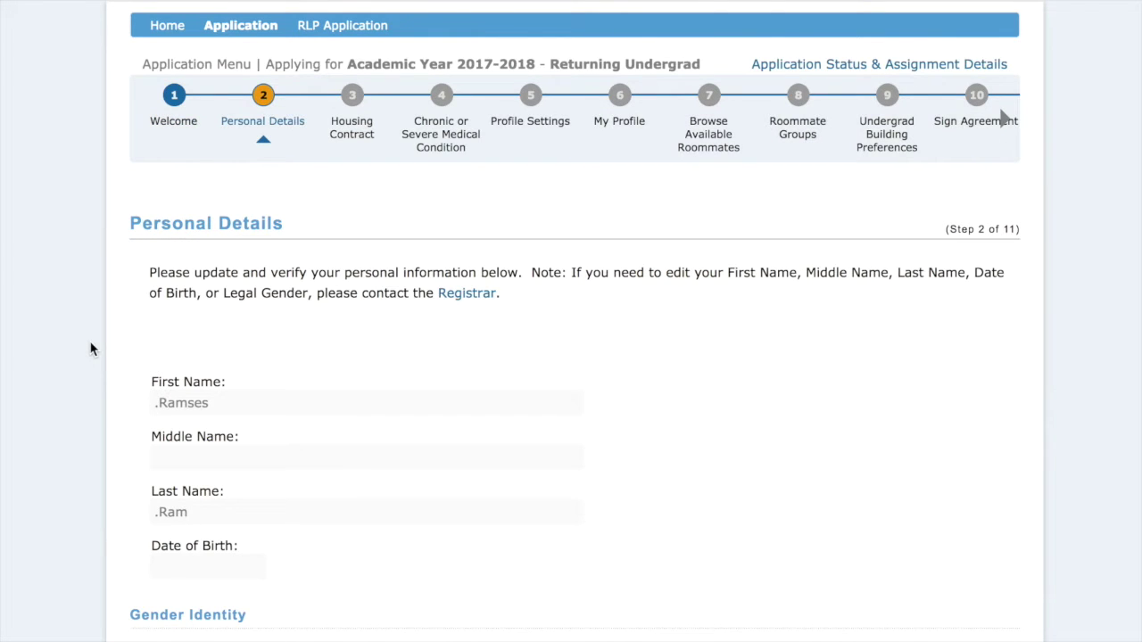
Step: Review the prefilled Personal Details and contact information, then save and continue
scroll(90, 348, "down", 4)
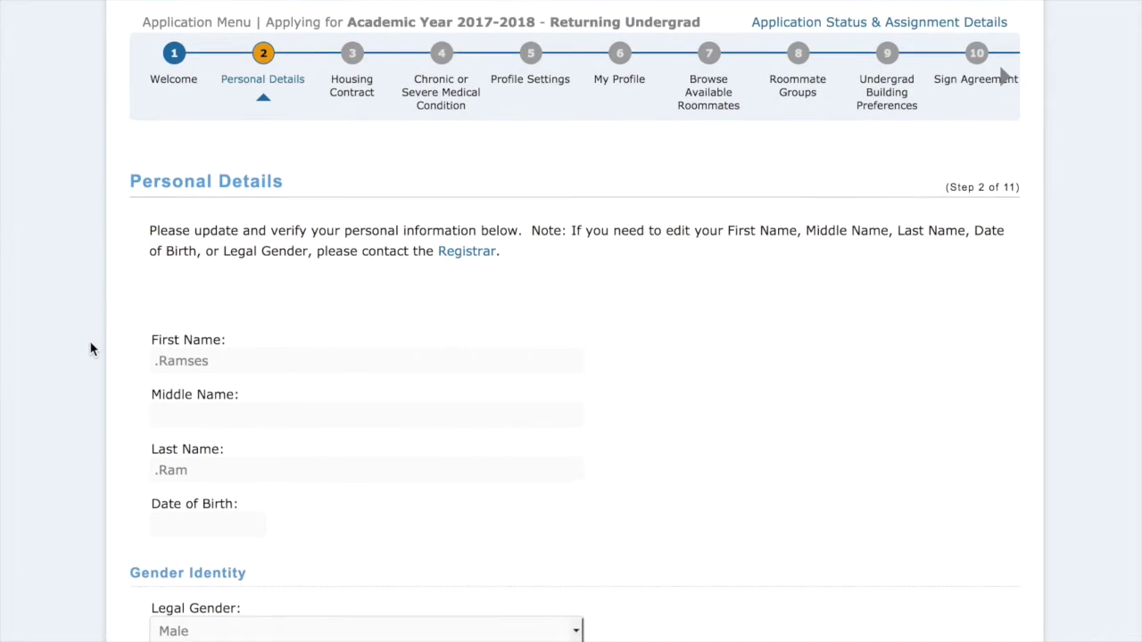
scroll(90, 348, "down", 6)
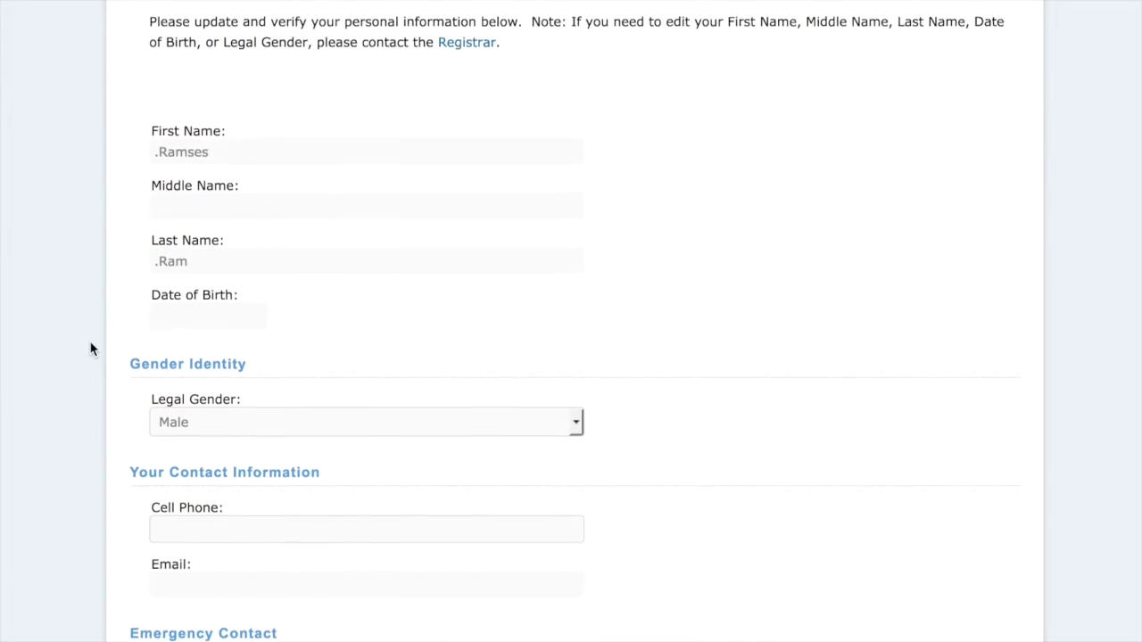
scroll(90, 348, "down", 12)
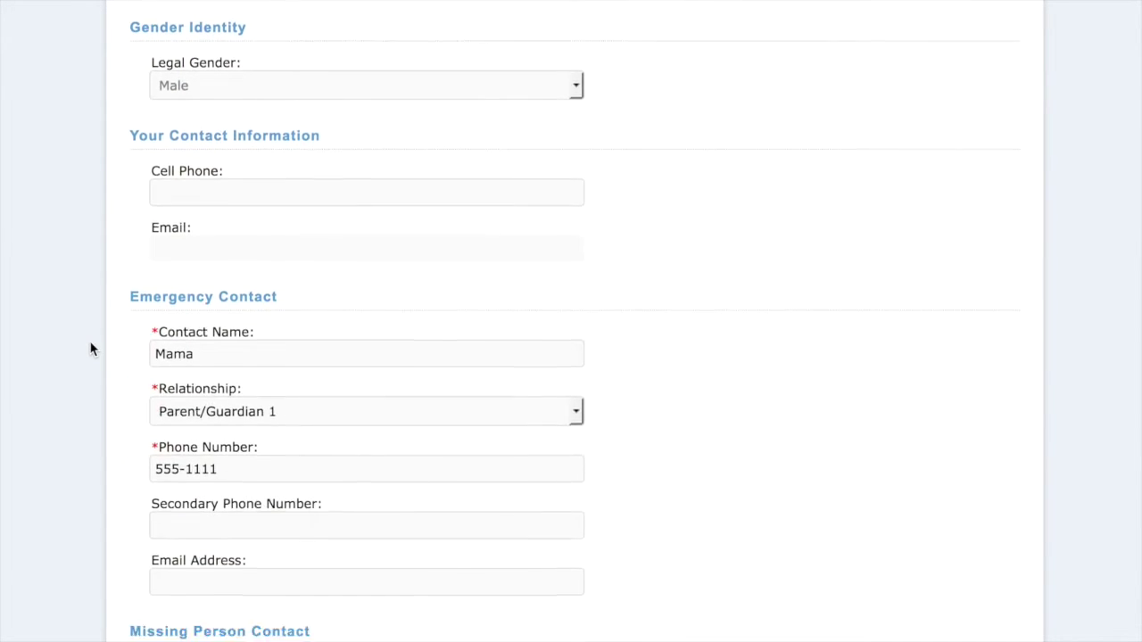
scroll(90, 348, "down", 12)
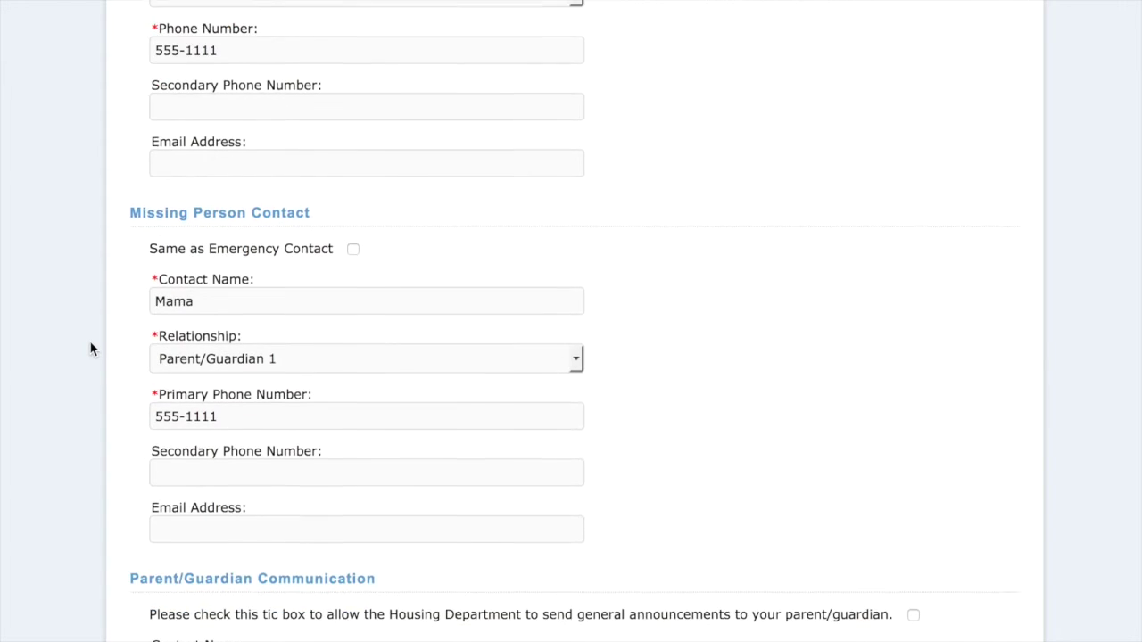
scroll(90, 348, "down", 2)
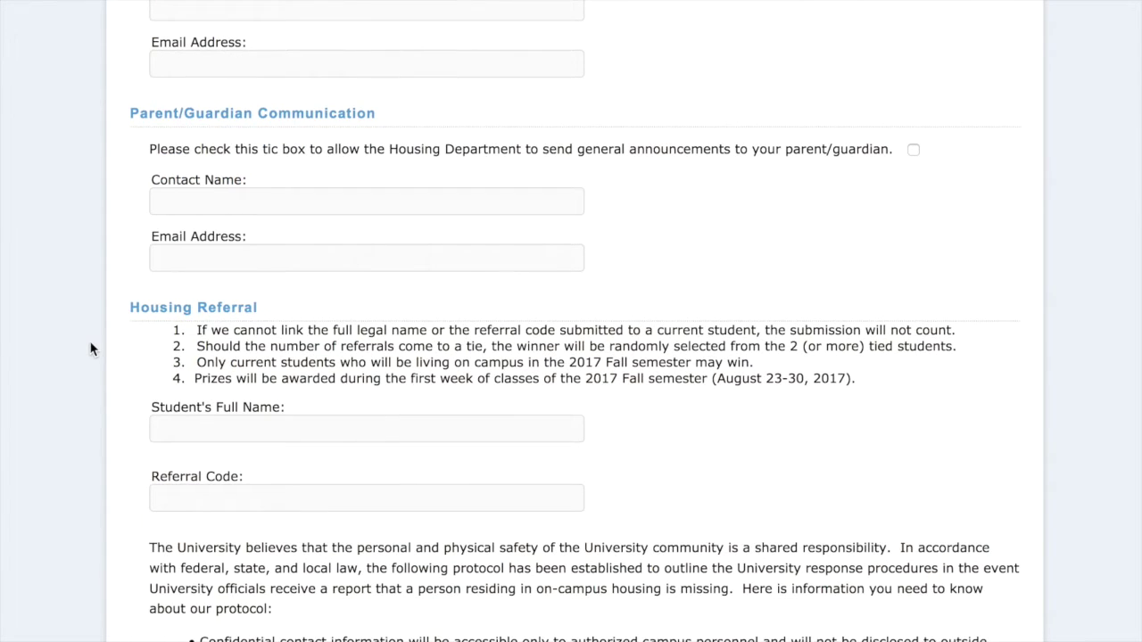
scroll(90, 349, "down", 2)
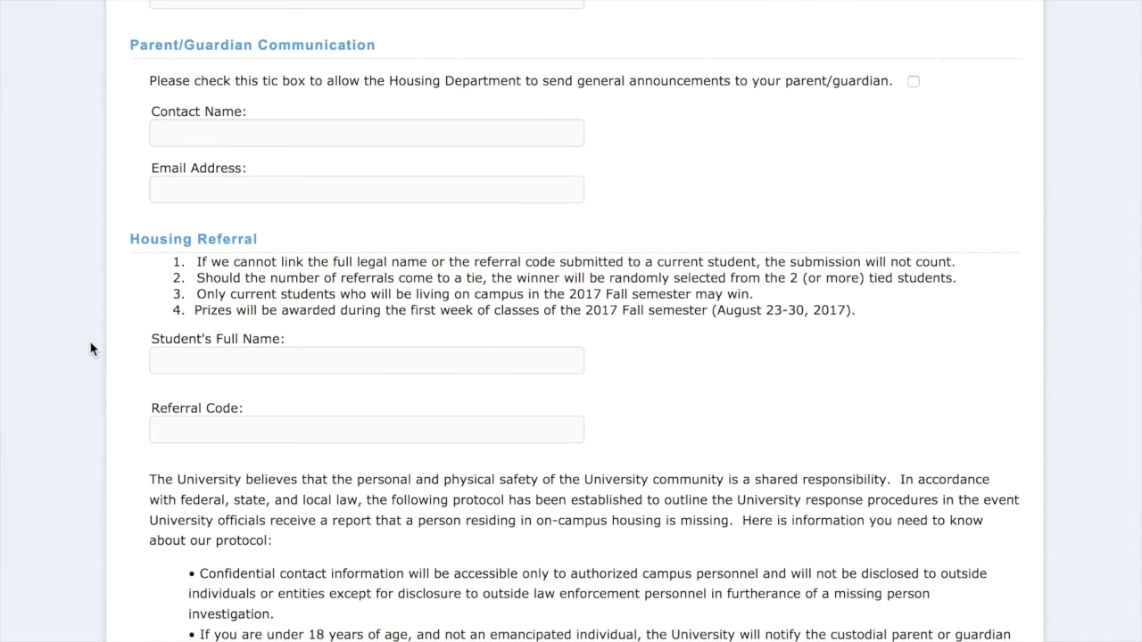
scroll(90, 349, "down", 4)
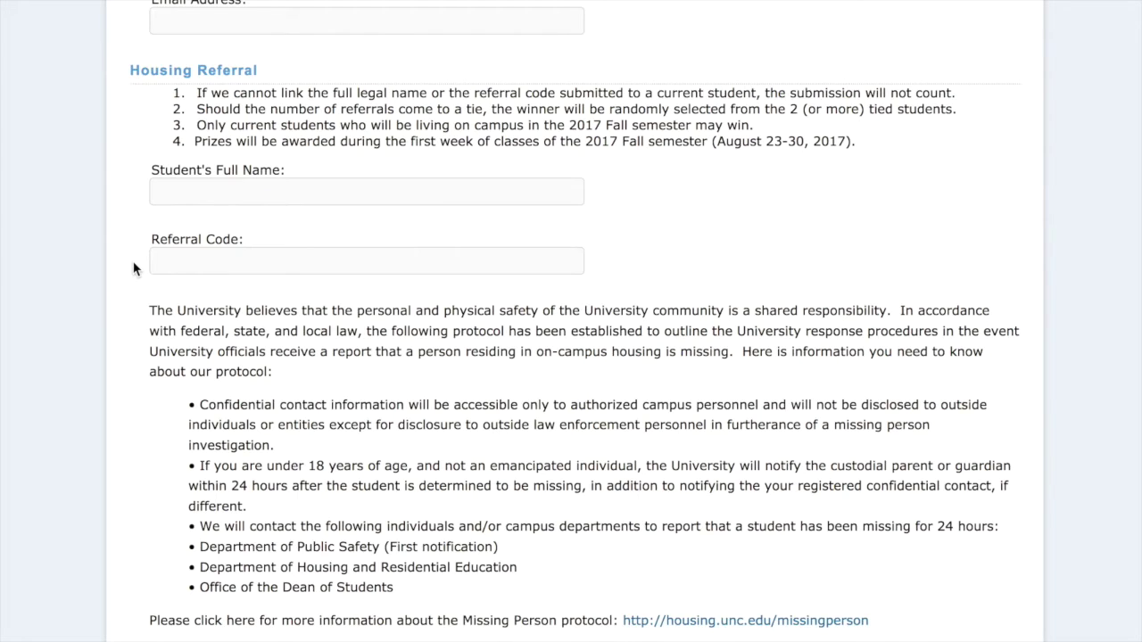
scroll(134, 267, "down", 3)
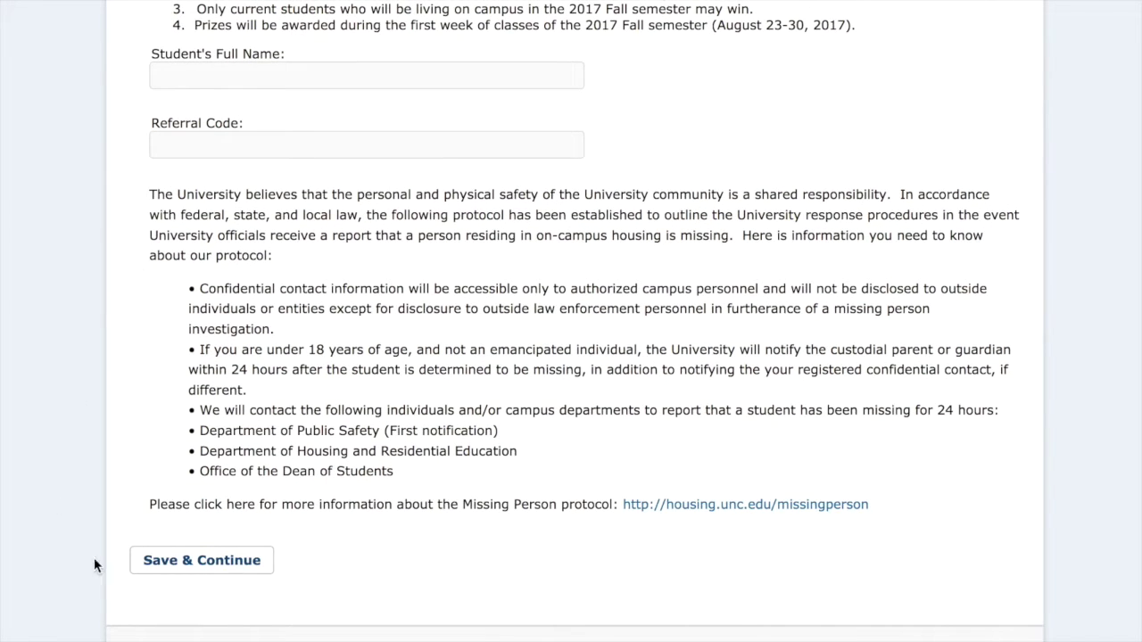
left_click(189, 566)
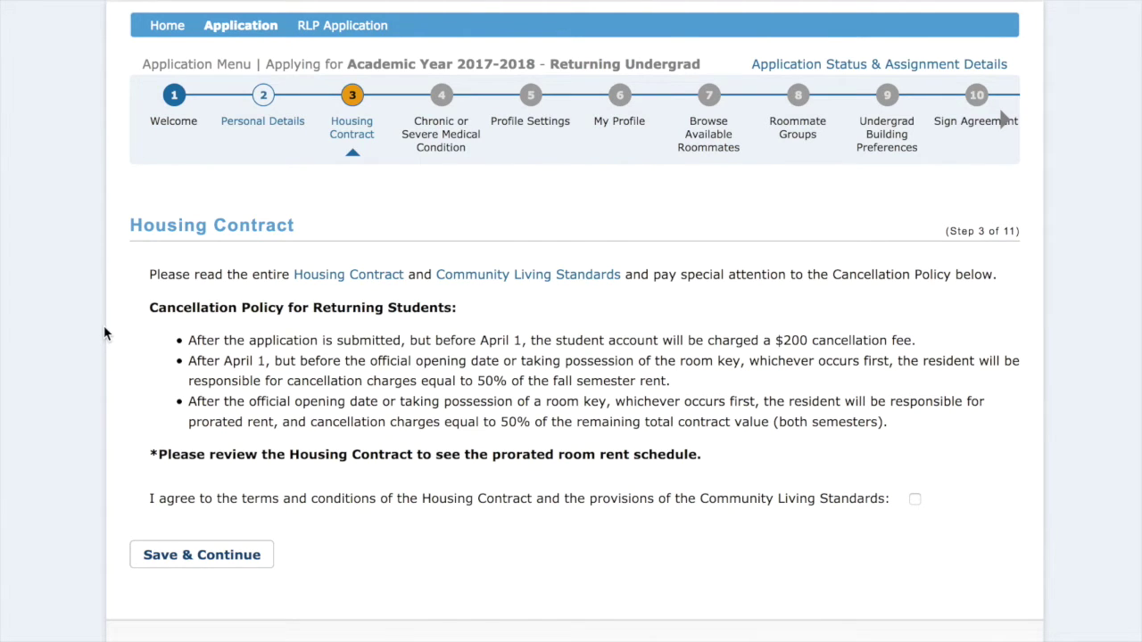
Step: Agree to the housing contract terms and continue through the Medical Condition step
left_click(914, 499)
left_click(186, 556)
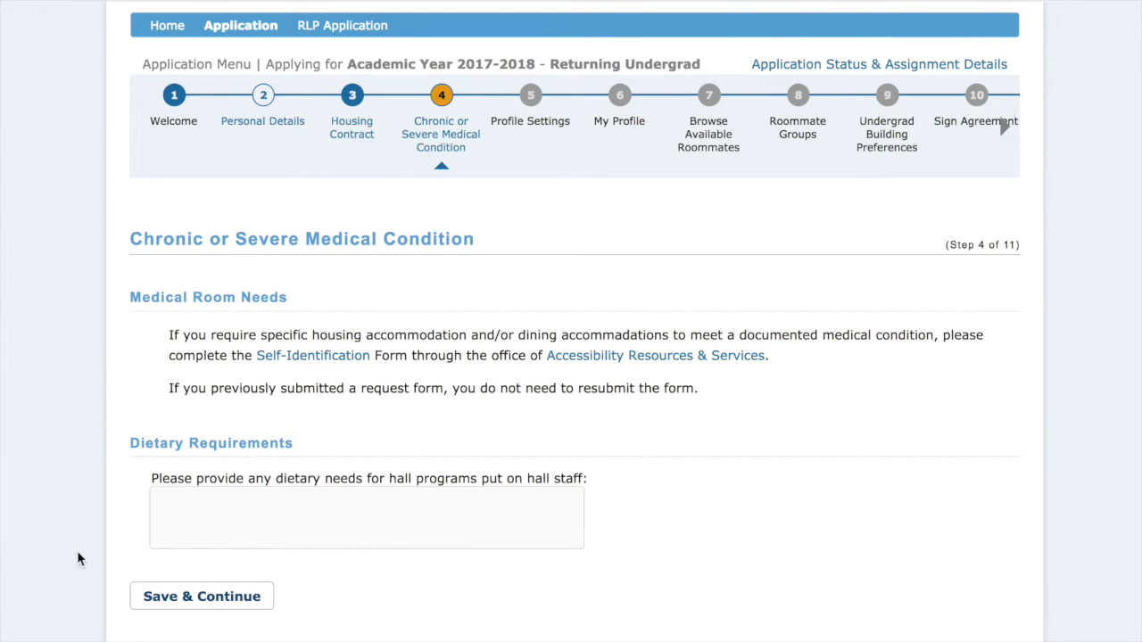
left_click(186, 596)
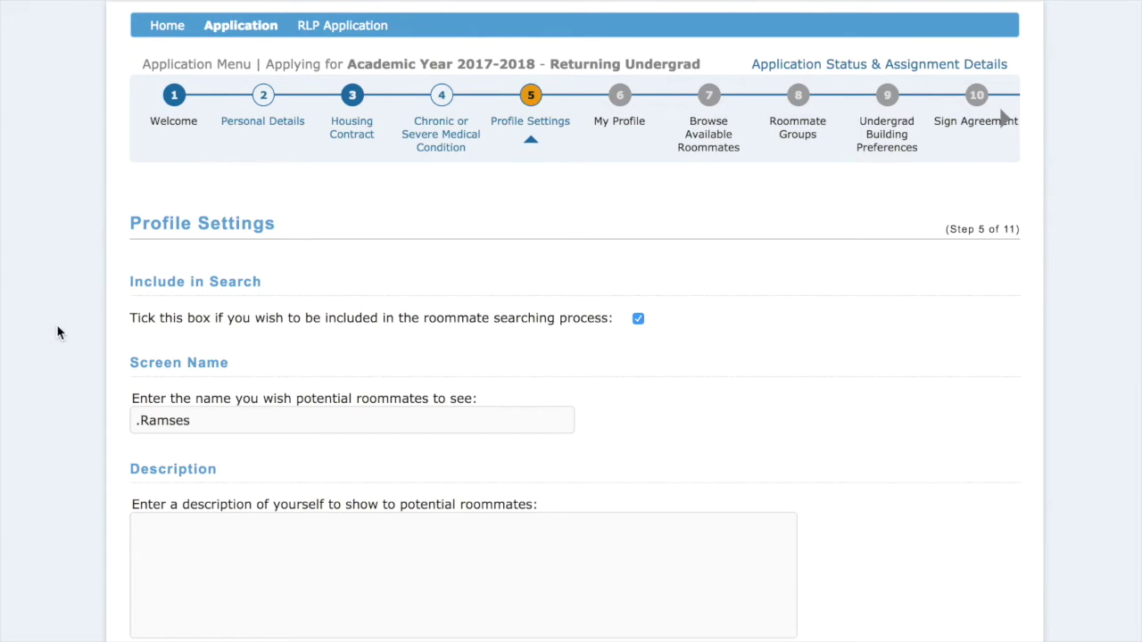
Step: Keep Include in Search ticked, leave Screen Name and Description as is, and save Profile Settings
scroll(57, 330, "down", 1)
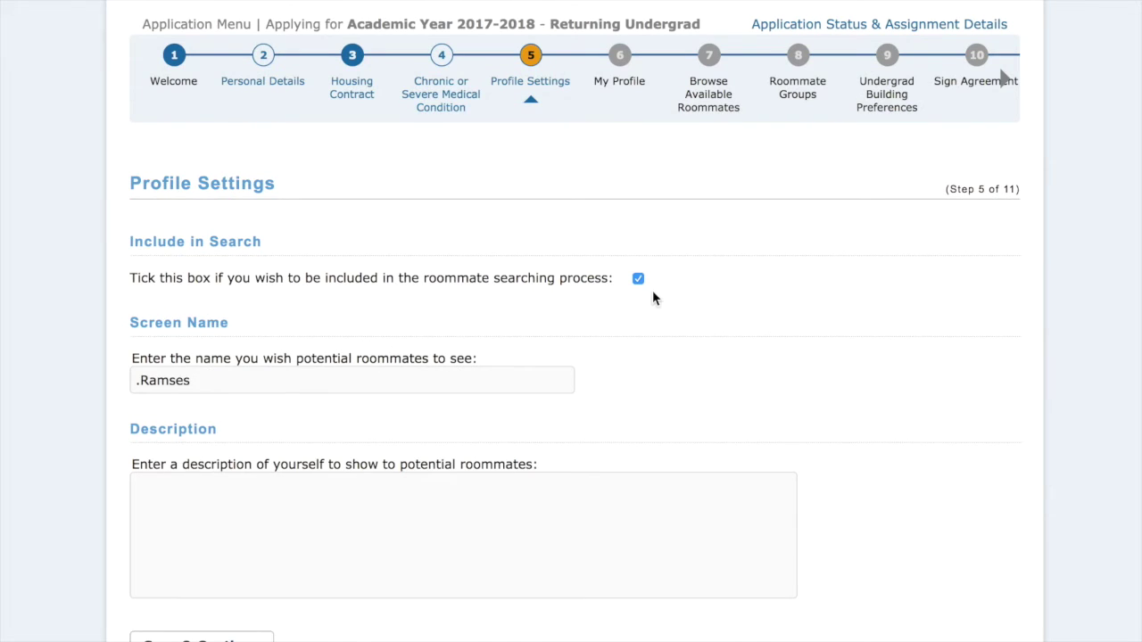
left_click(637, 281)
left_click(638, 284)
scroll(644, 361, "down", 1)
scroll(535, 348, "down", 1)
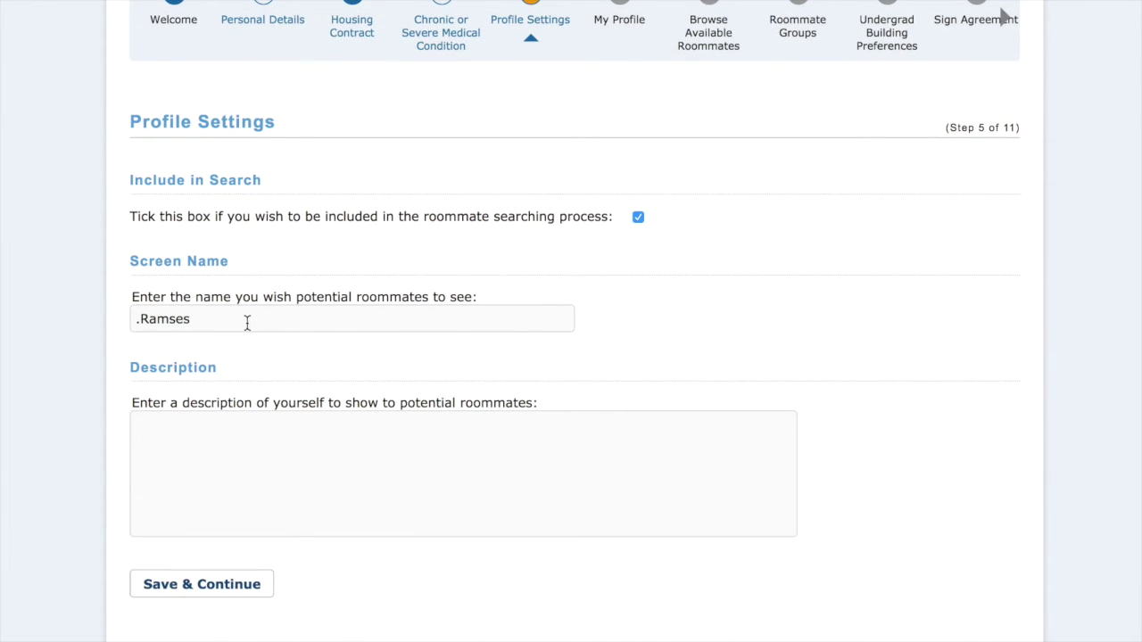
left_click_drag(247, 321, 93, 314)
left_click(298, 441)
scroll(298, 443, "down", 1)
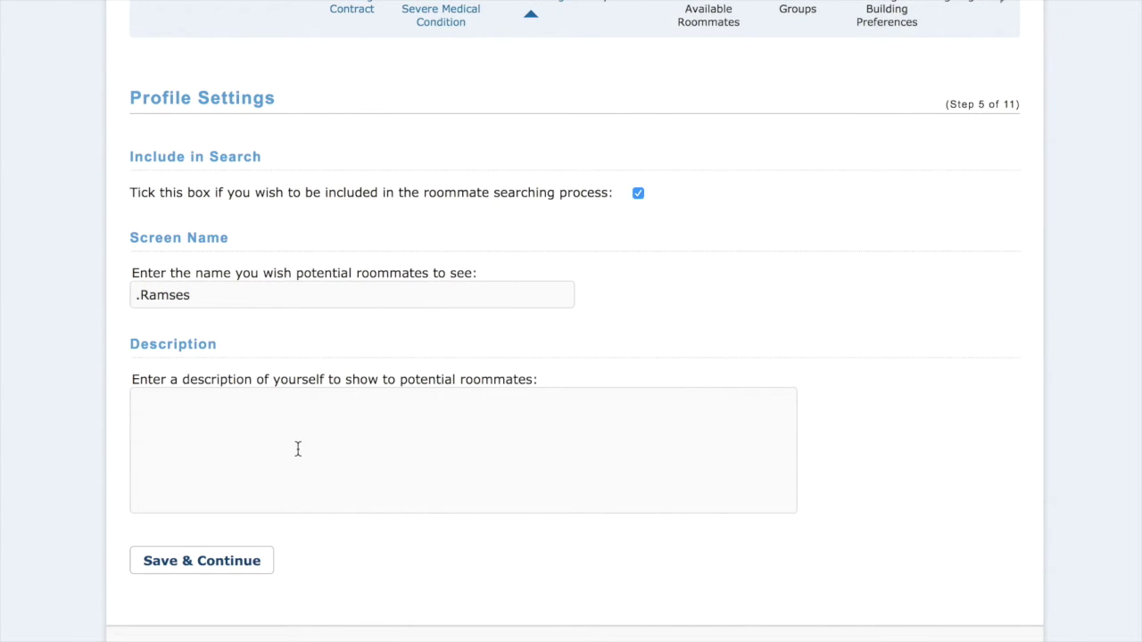
left_click(234, 567)
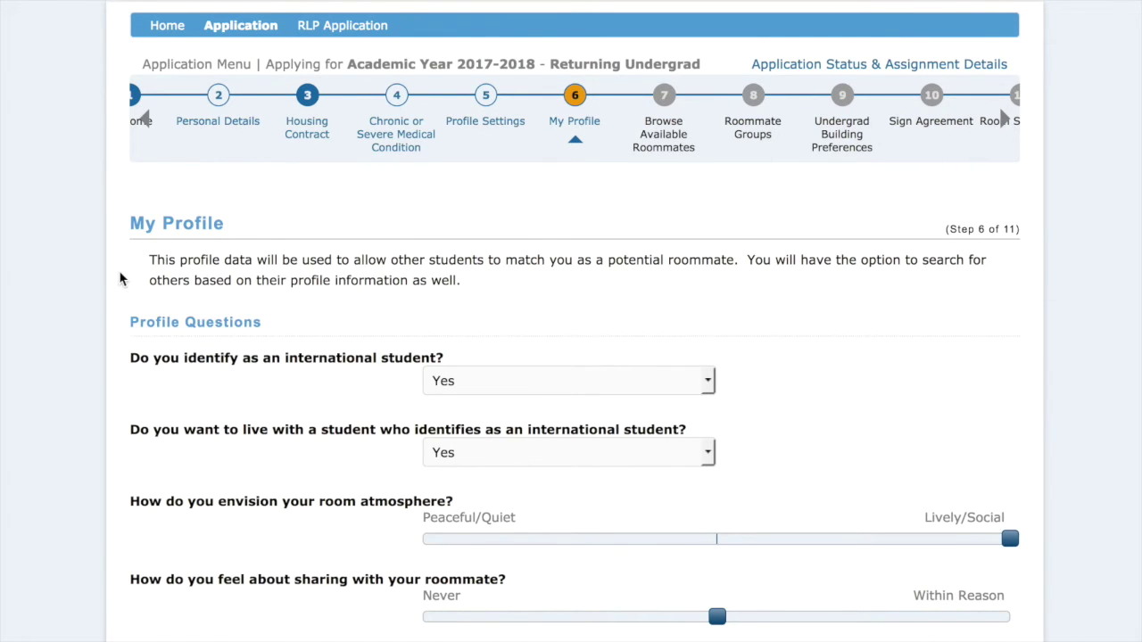
Step: Set smoker to Not an Issue, cleanliness Messy, wake after 11 a.m., bedtime before 9 p.m
scroll(121, 279, "down", 3)
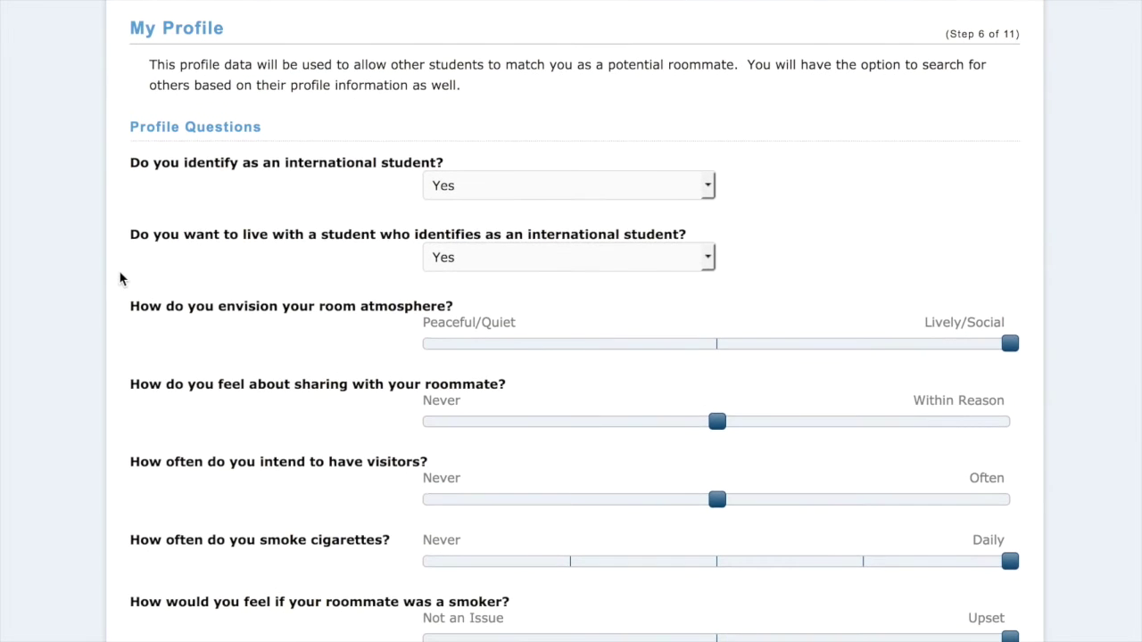
scroll(120, 279, "down", 6)
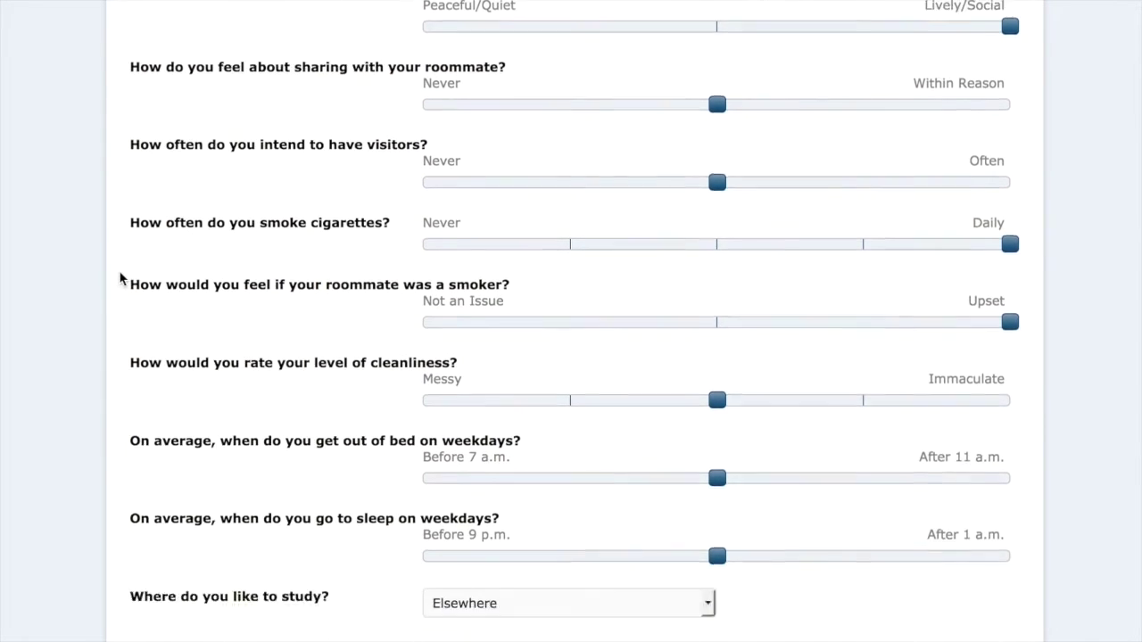
left_click_drag(1010, 237, 441, 258)
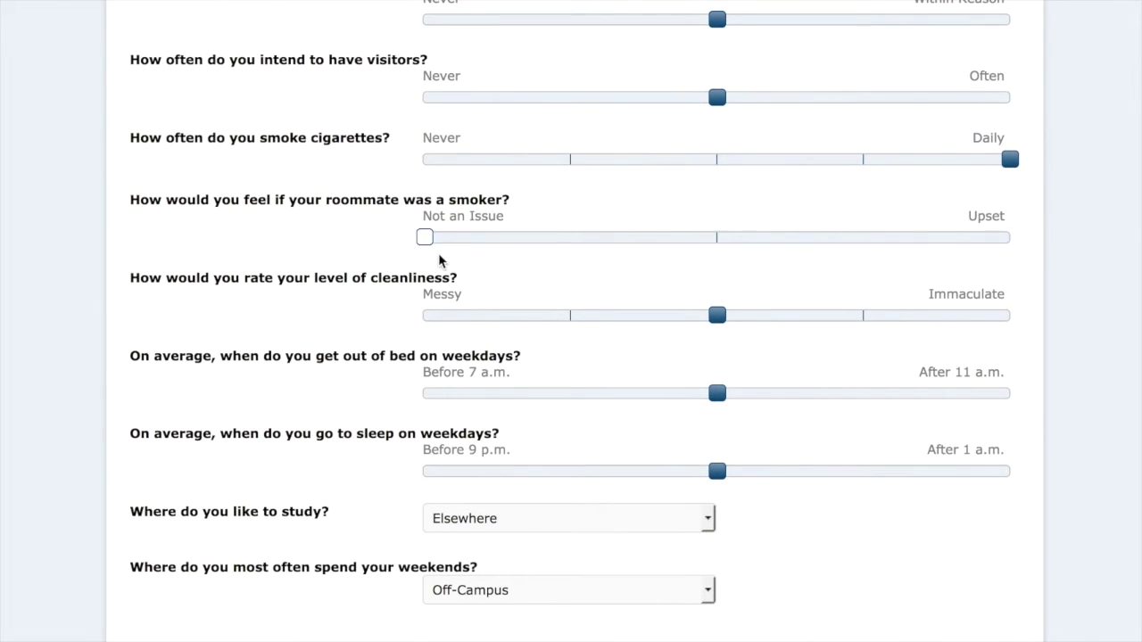
left_click_drag(701, 318, 424, 316)
left_click_drag(717, 394, 1009, 395)
left_click_drag(709, 478, 309, 473)
Step: Keep Elsewhere as study location and Off-Campus for weekends, then save the profile answers
left_click(529, 522)
left_click(576, 519)
left_click(532, 596)
left_click(533, 592)
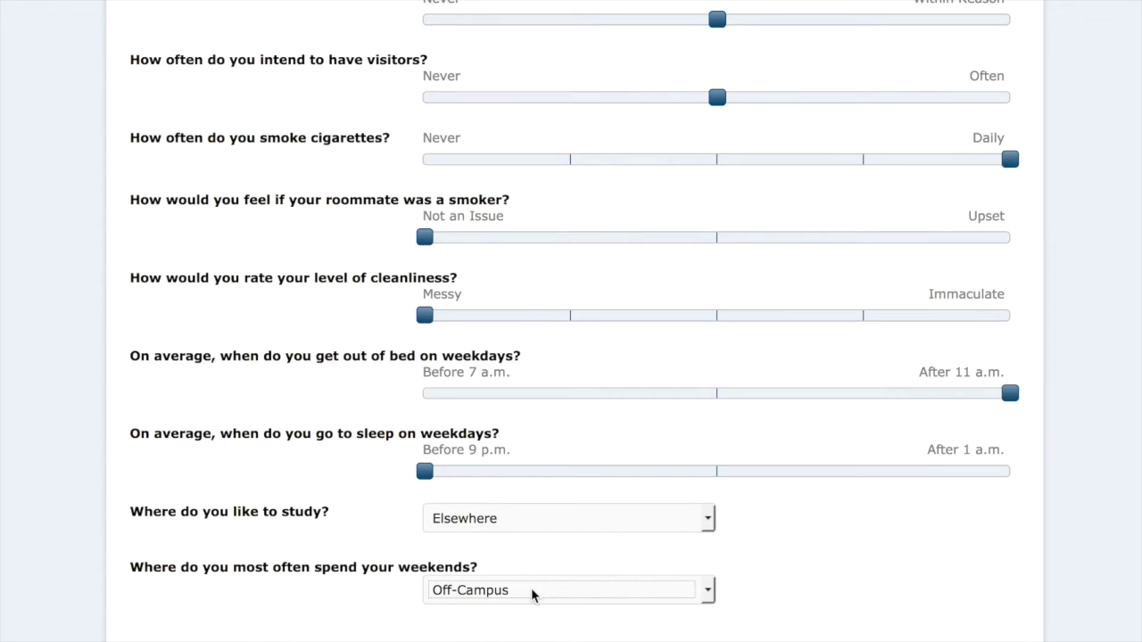
scroll(533, 593, "down", 2)
left_click(229, 571)
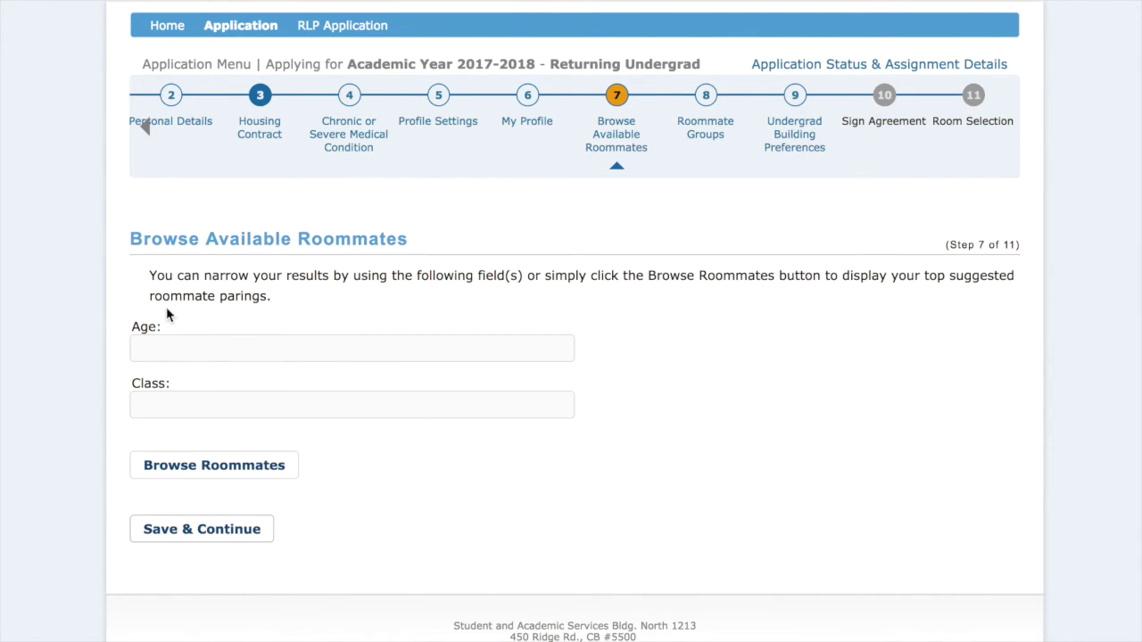
Step: Show the suggested roommate pairings and look through the matches
left_click(212, 402)
left_click(244, 476)
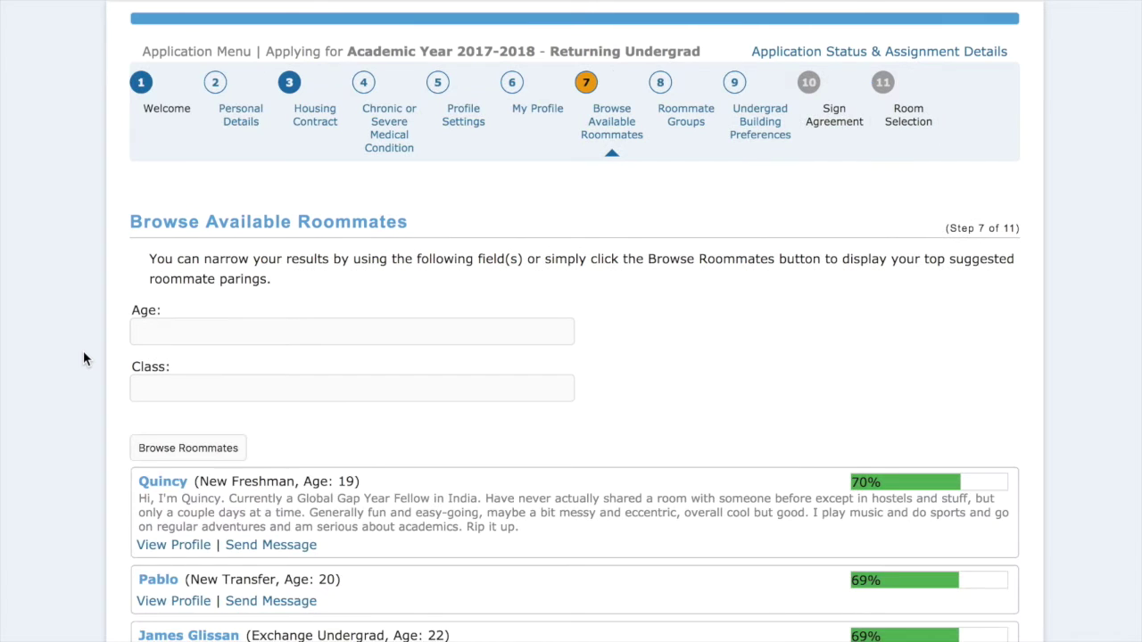
scroll(83, 359, "down", 2)
scroll(83, 356, "down", 3)
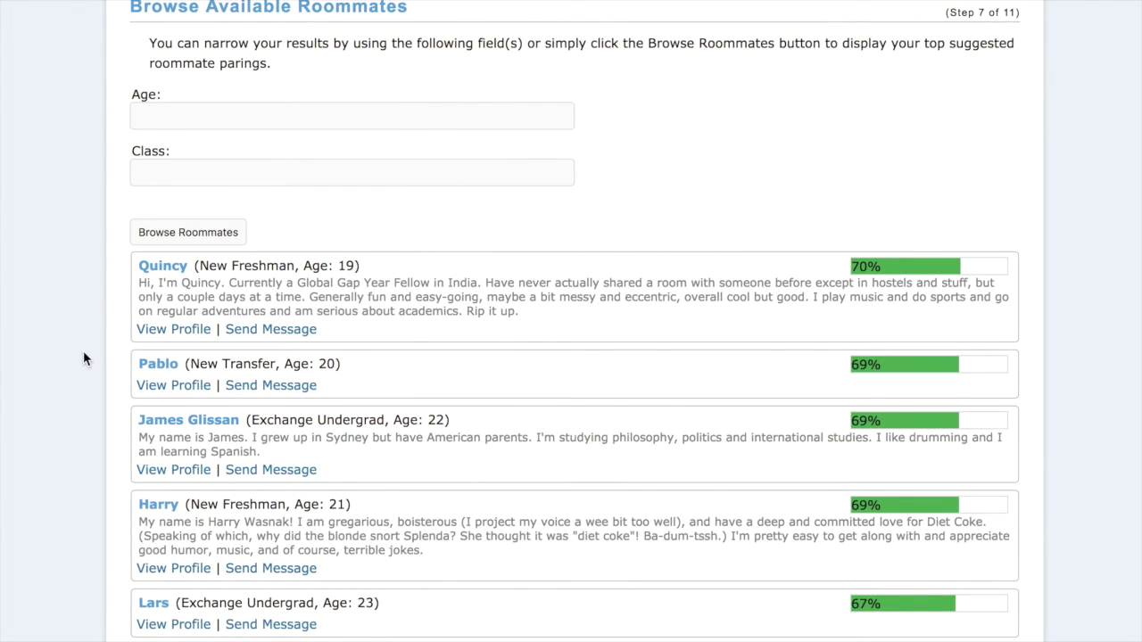
scroll(99, 343, "up", 1)
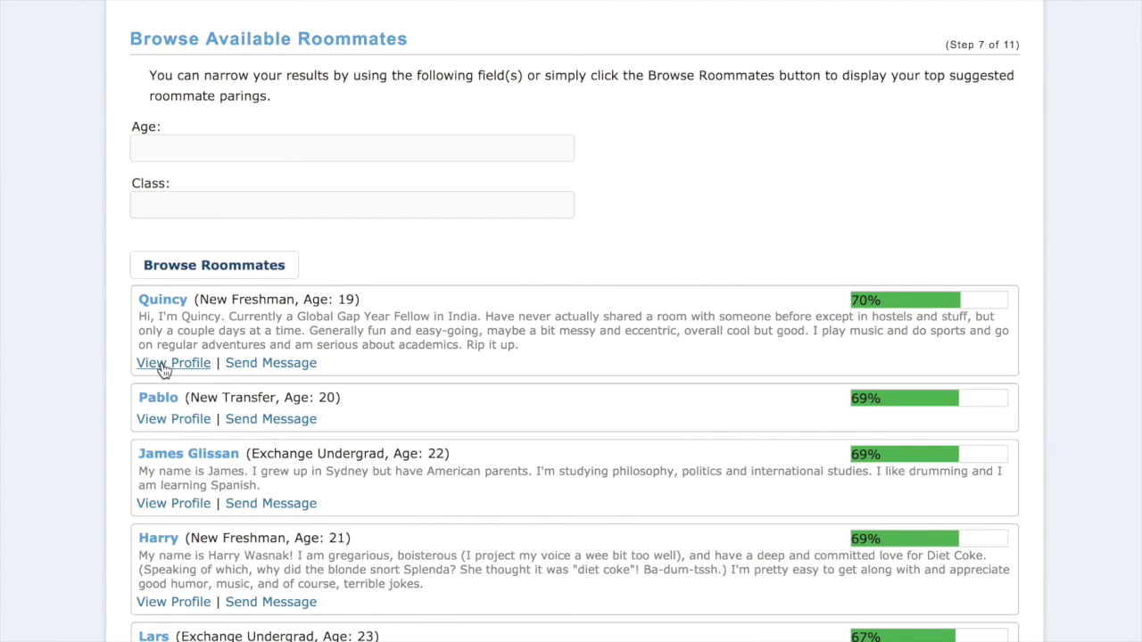
Step: Open and cancel a message to the top match, then go to Roommate Groups
left_click(271, 362)
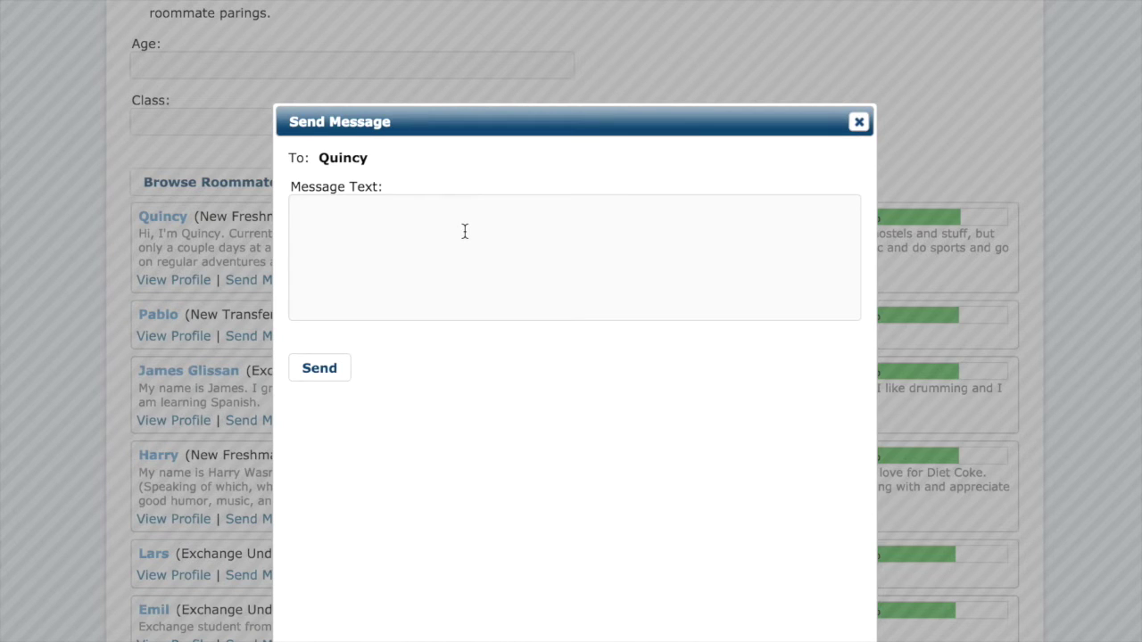
left_click(862, 122)
scroll(543, 145, "up", 5)
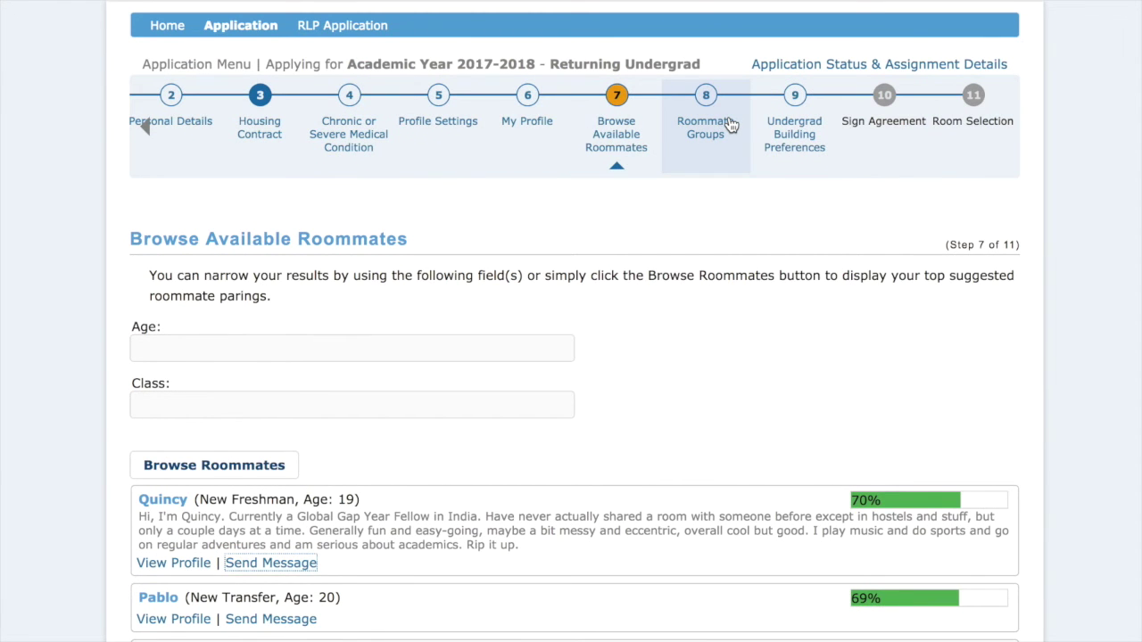
left_click(728, 122)
scroll(63, 267, "down", 2)
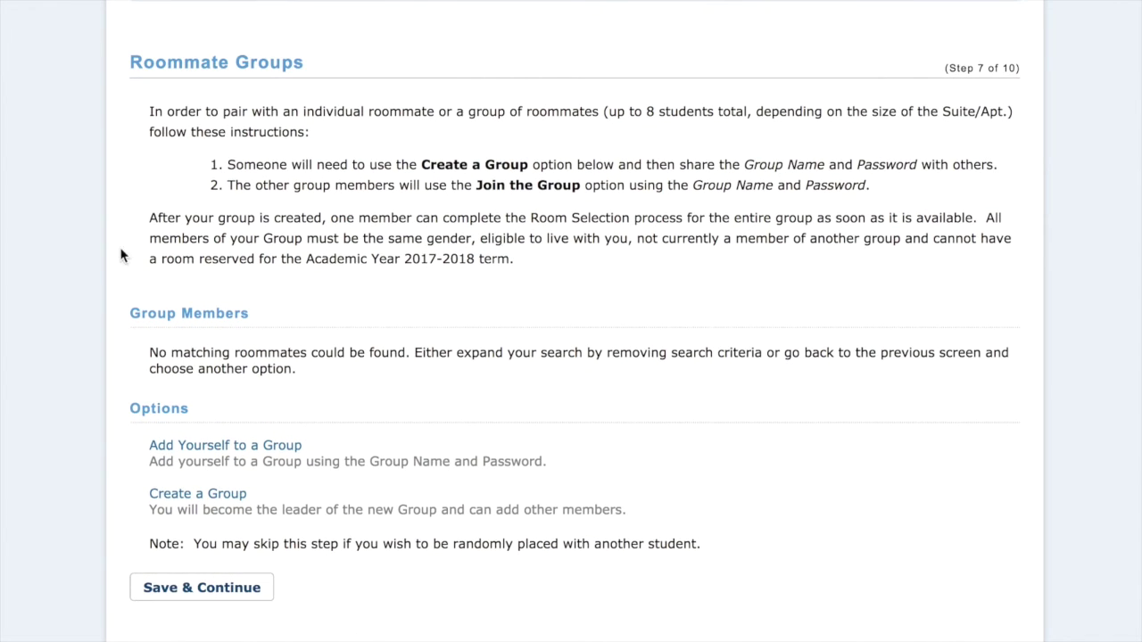
left_click_drag(226, 165, 986, 170)
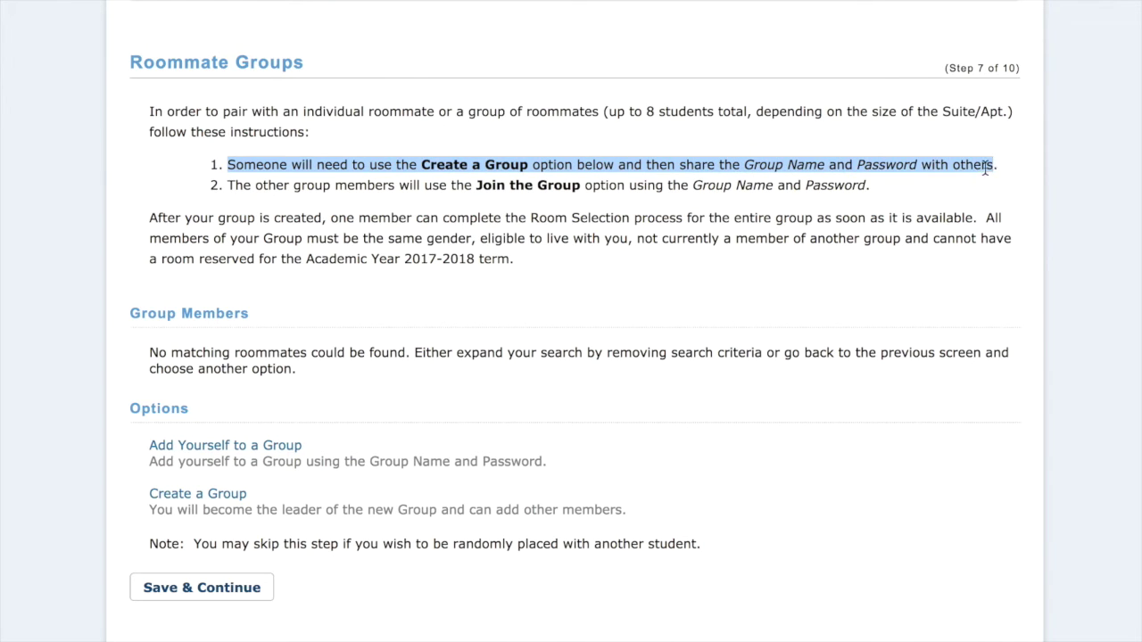
left_click(911, 184)
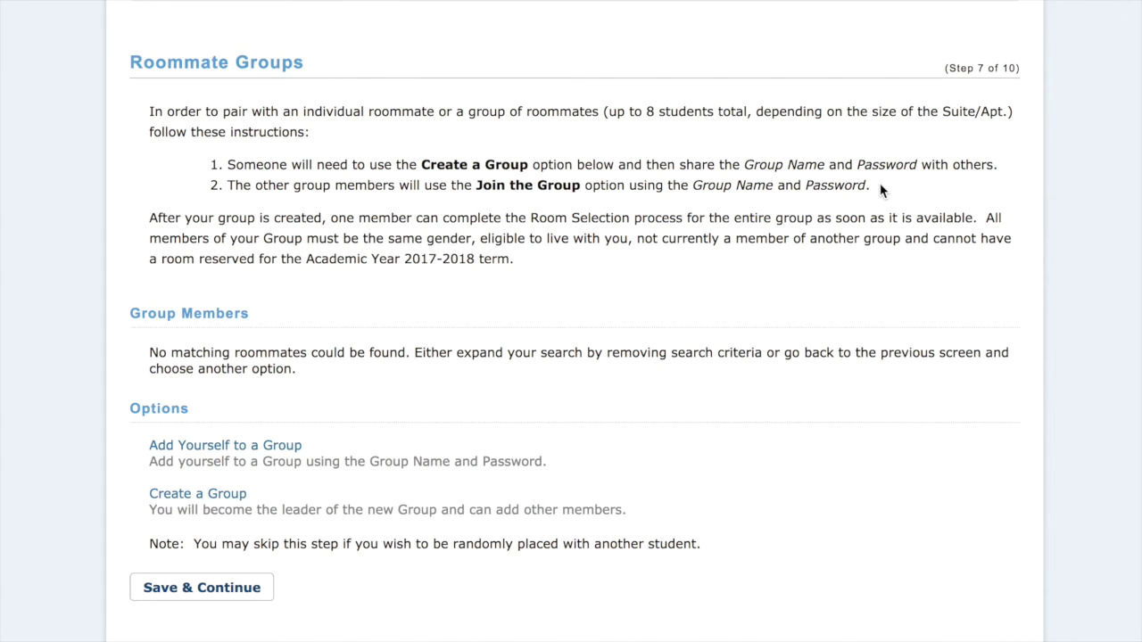
scroll(880, 183, "up", 3)
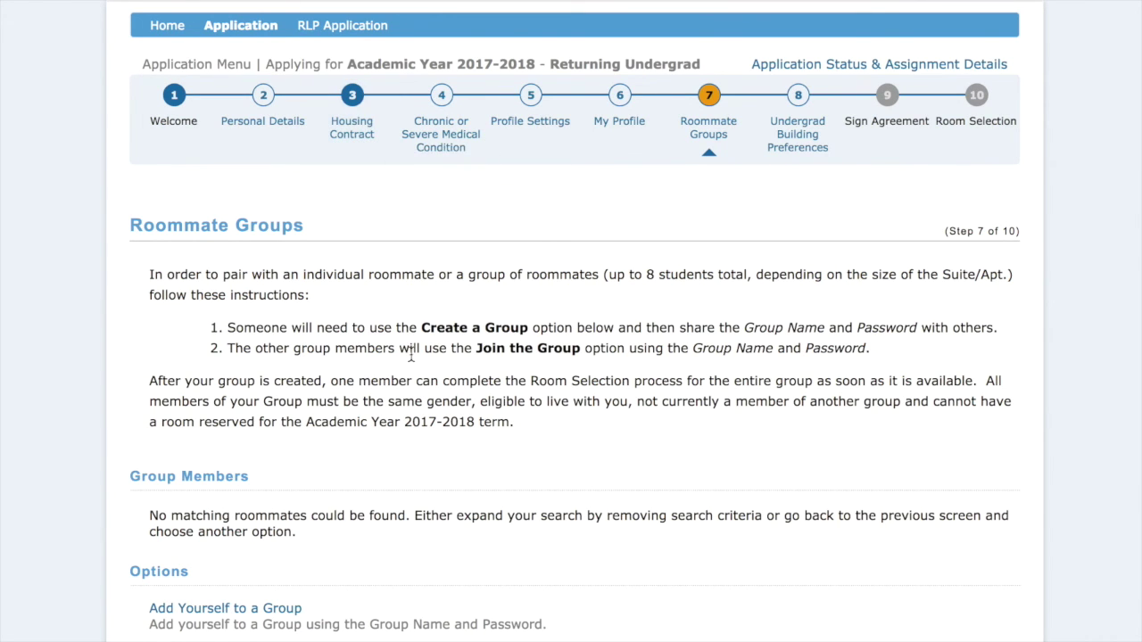
scroll(398, 354, "down", 2)
Step: Save Roommate Groups and set building preference 1 to Kenan with Kenan - Double
left_click(188, 560)
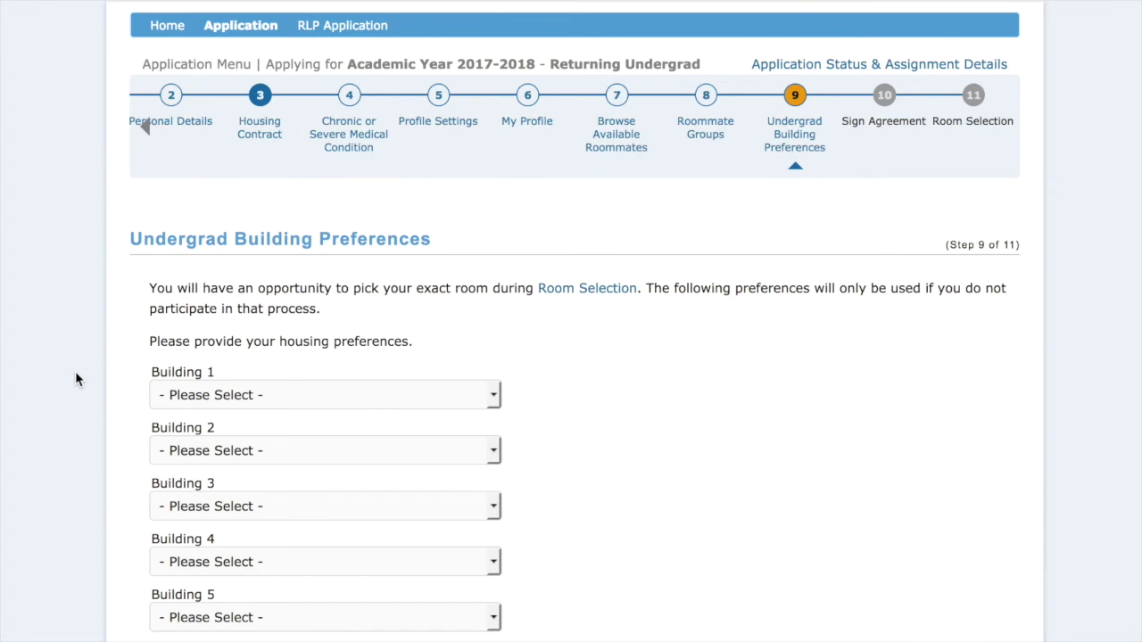
scroll(76, 375, "down", 3)
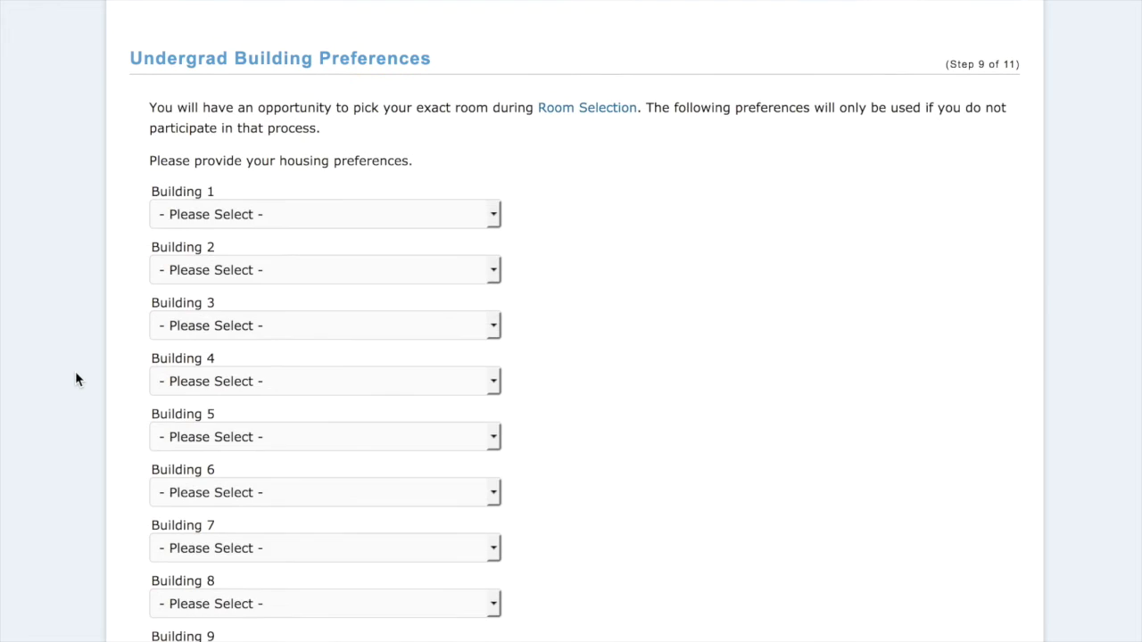
left_click(274, 210)
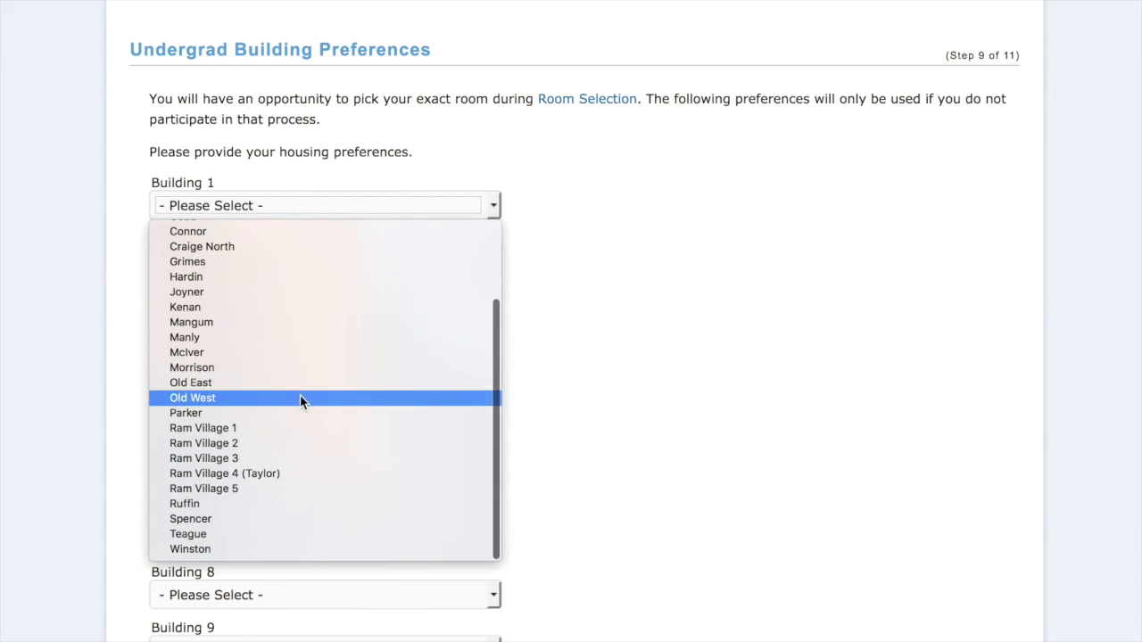
left_click(278, 307)
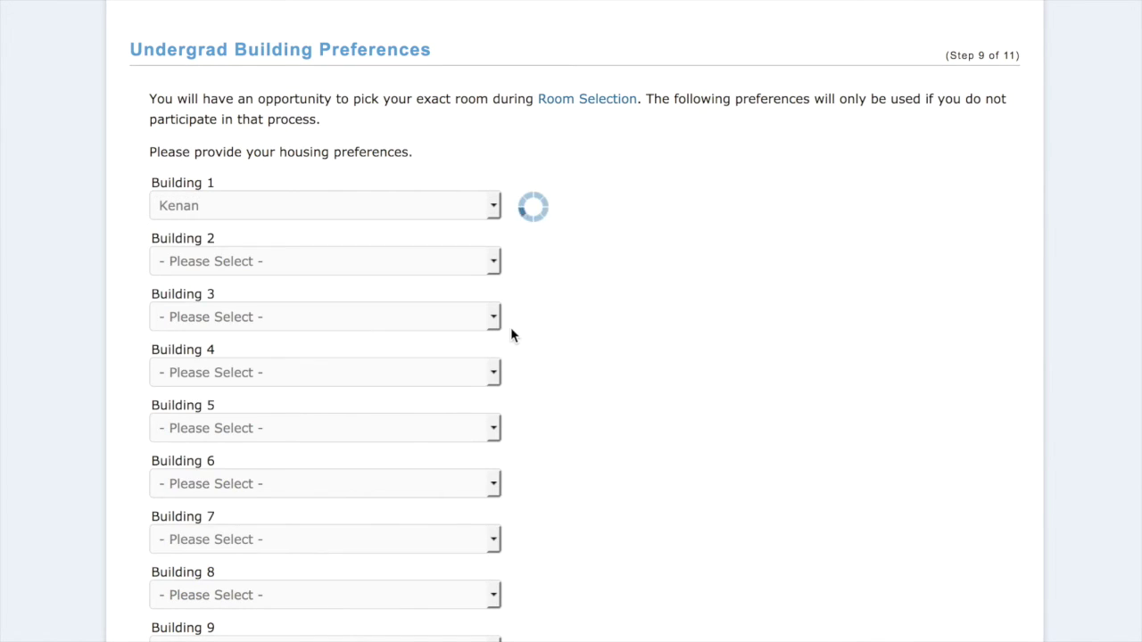
left_click(457, 261)
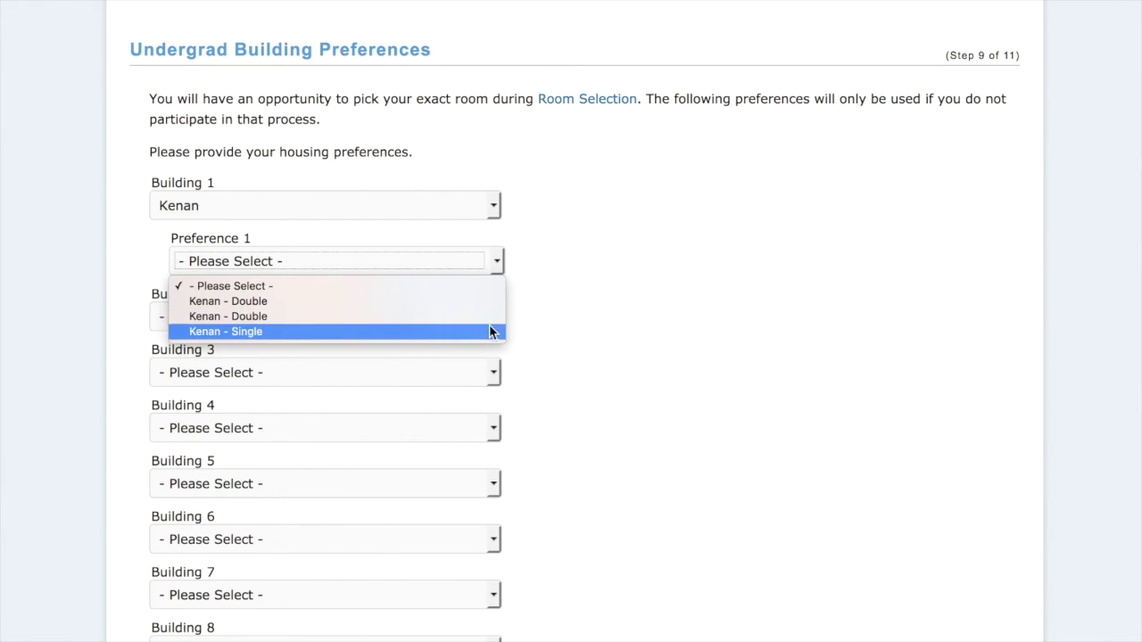
left_click(494, 301)
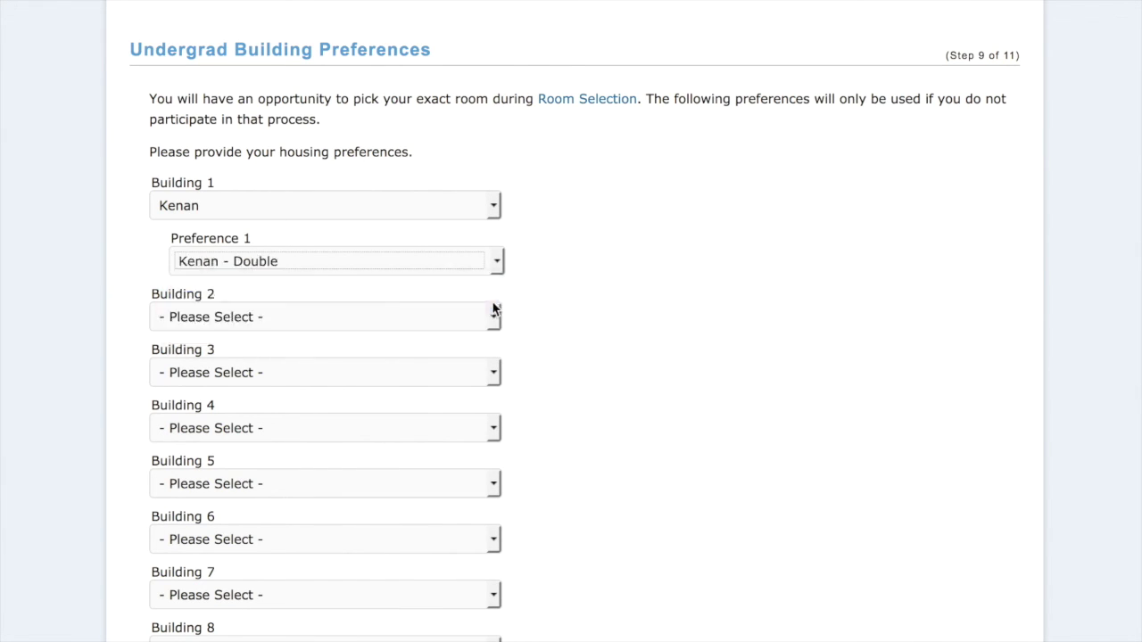
Step: Set building preference 2 to Carmichael with Carmichael - Single and save
left_click(498, 318)
left_click(423, 400)
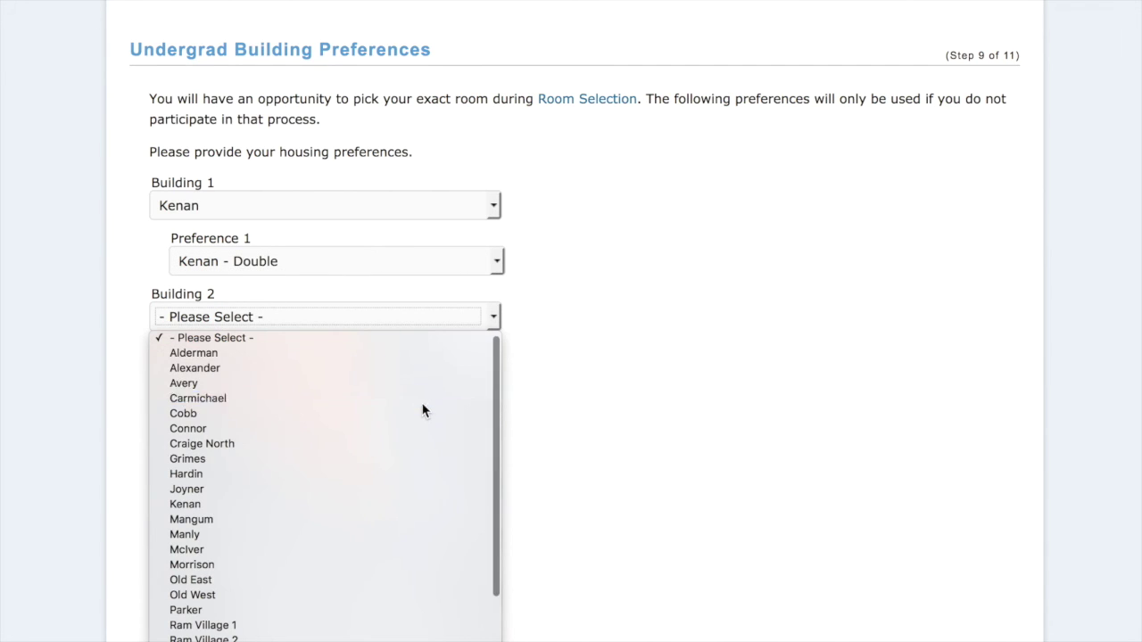
left_click(493, 373)
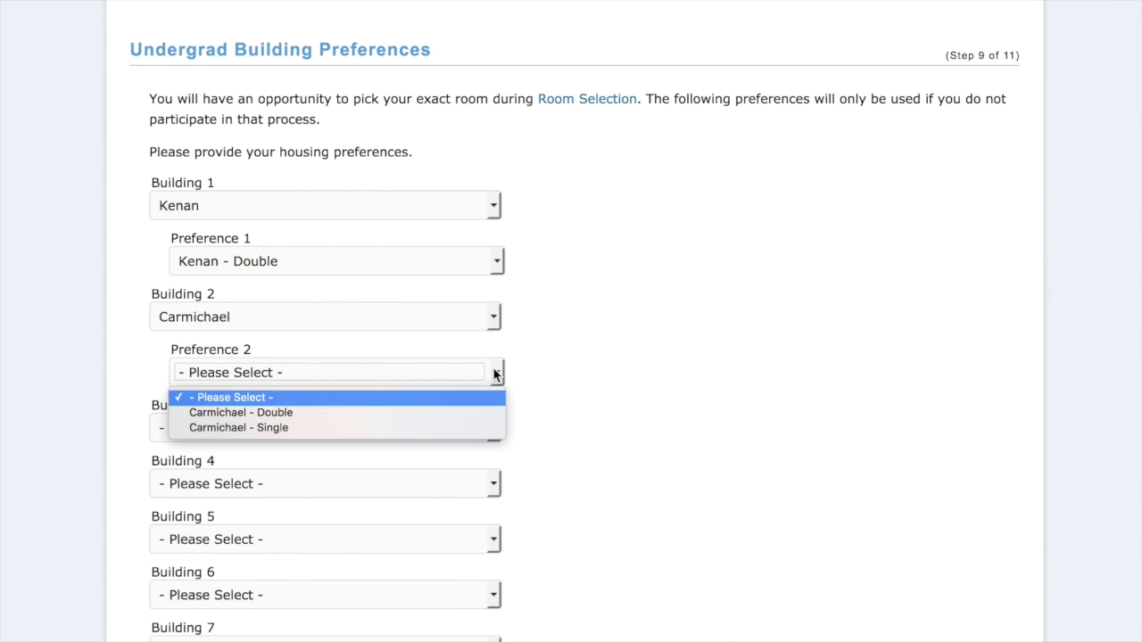
left_click(434, 429)
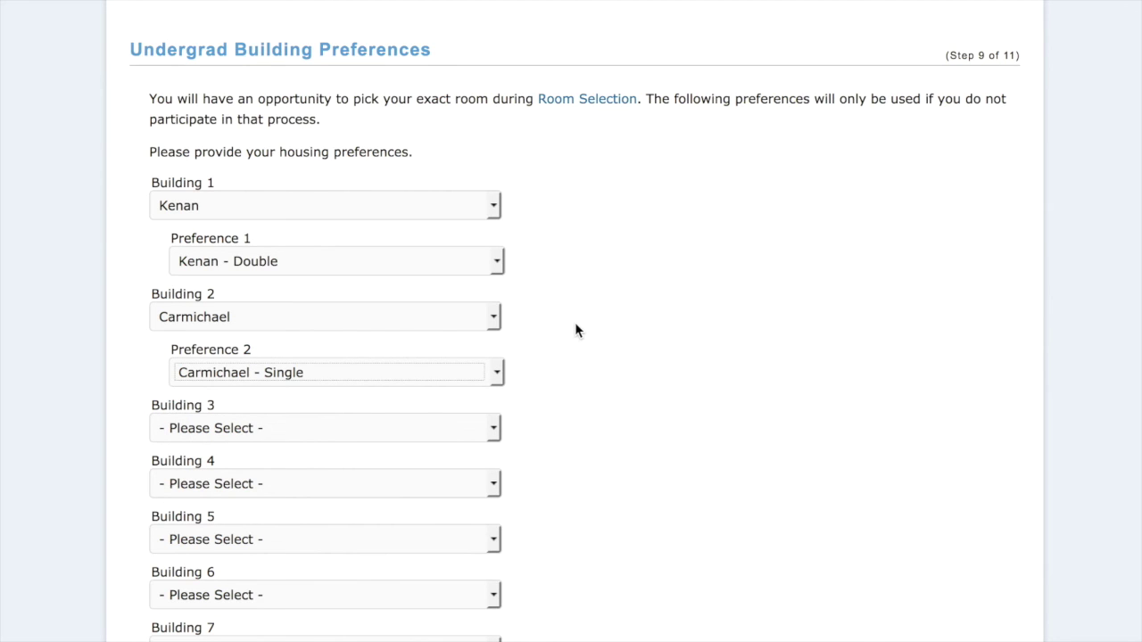
scroll(575, 328, "down", 4)
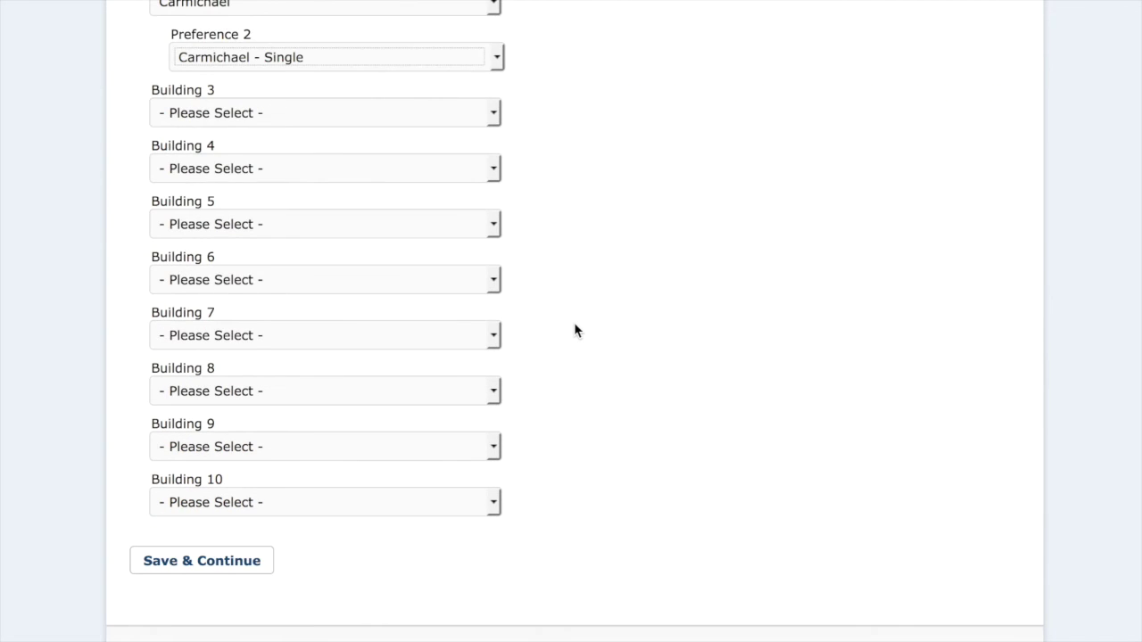
left_click(221, 561)
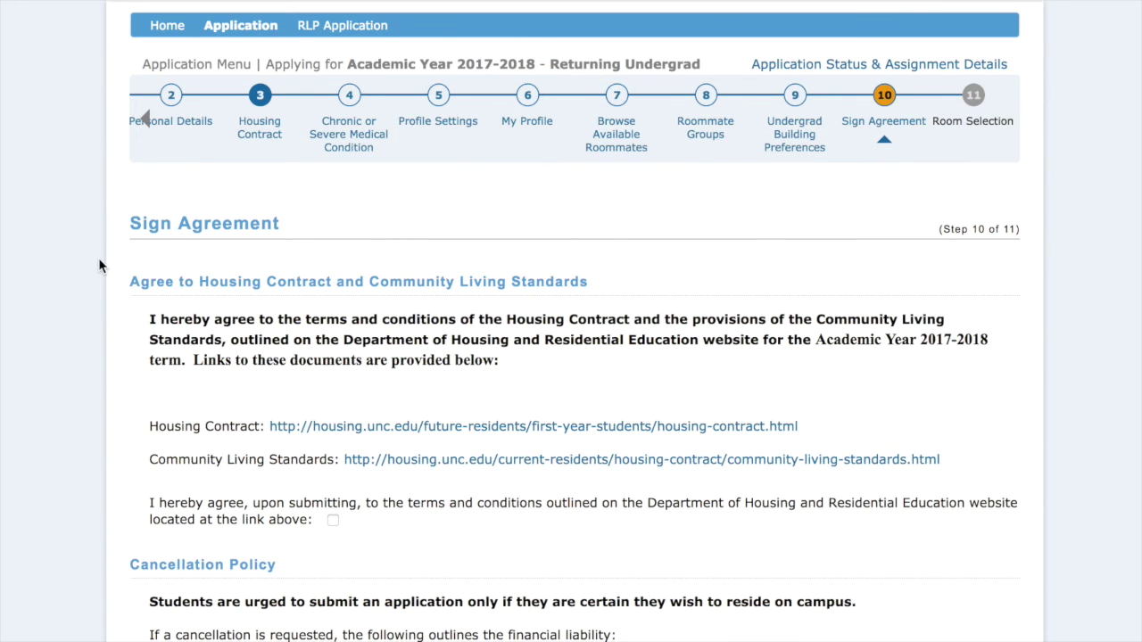
Step: Accept the housing contract and cancellation policy, then sign the contract to complete the application
scroll(100, 265, "down", 1)
scroll(96, 262, "down", 3)
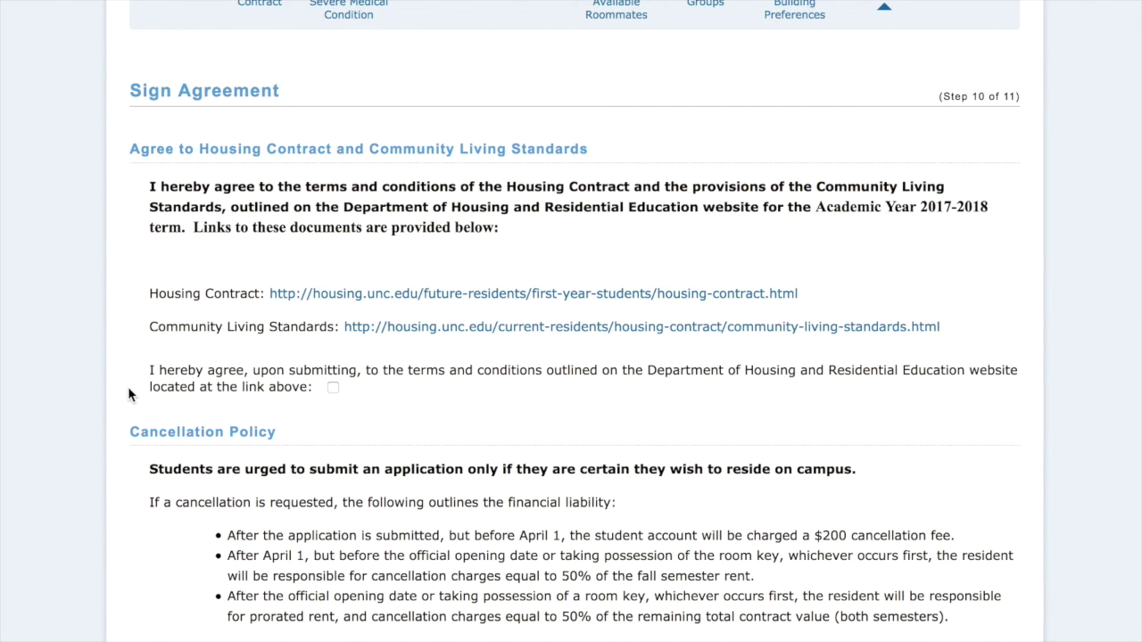
left_click(332, 387)
scroll(48, 330, "down", 5)
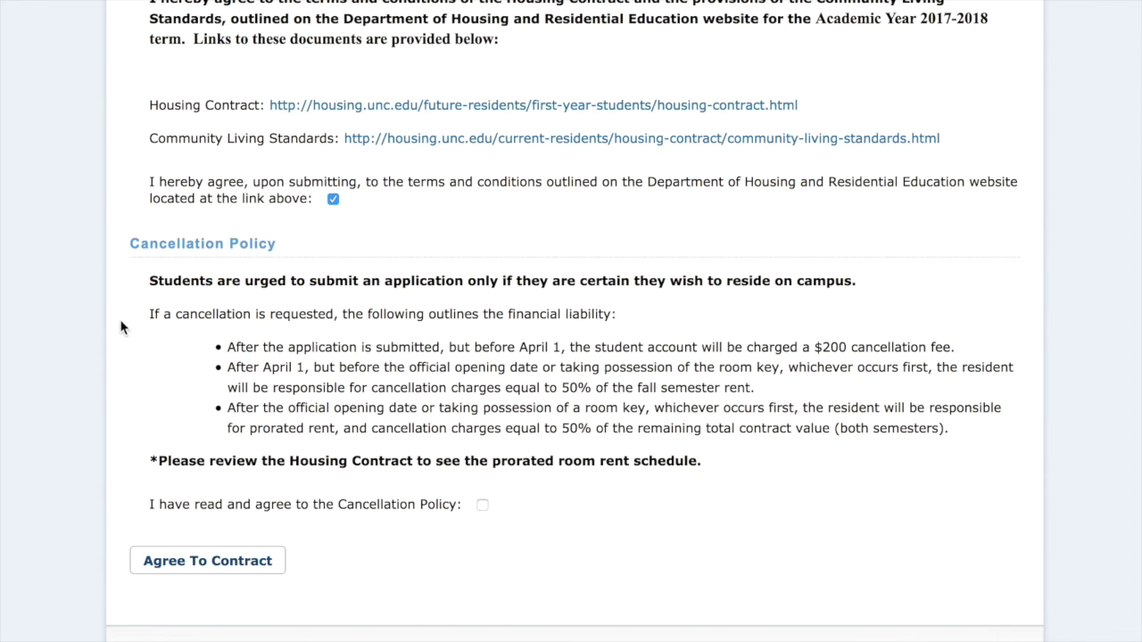
left_click(482, 505)
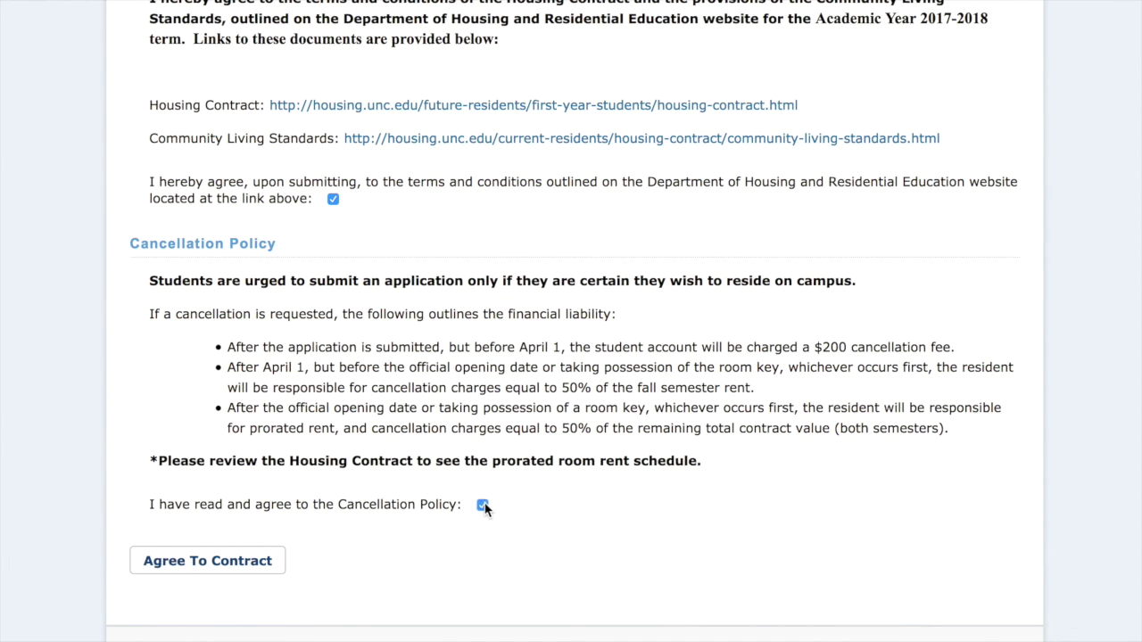
left_click(223, 568)
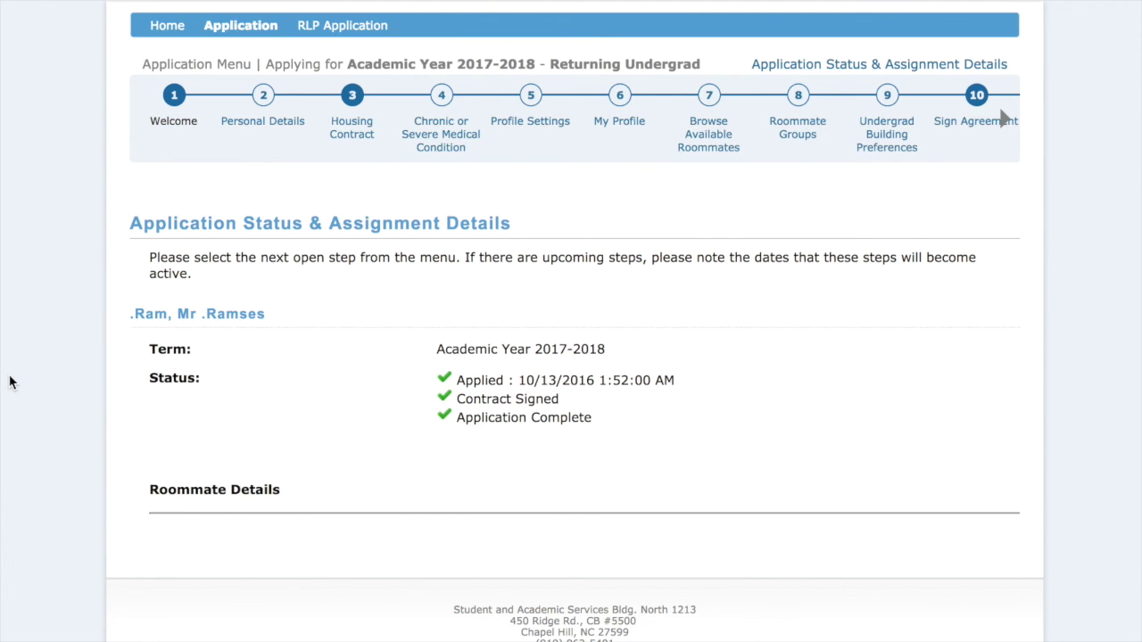